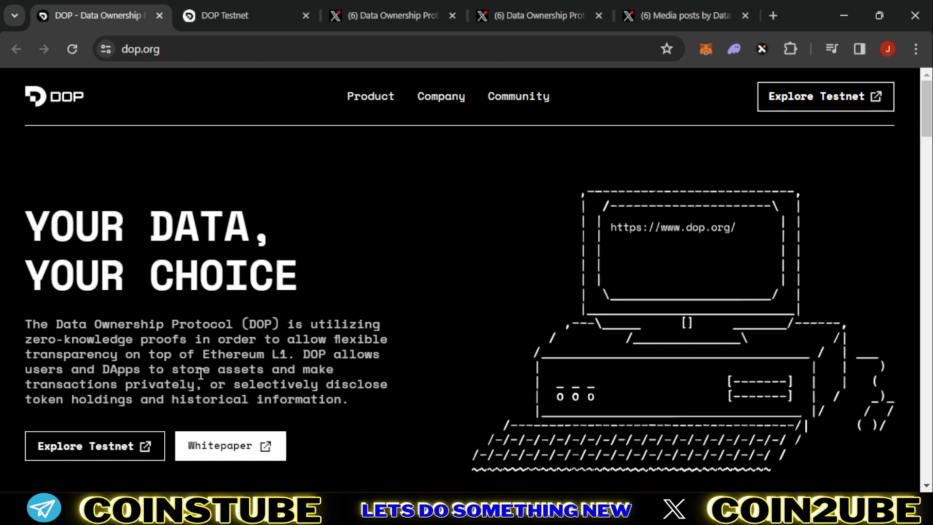
# Step: Highlight the private-transactions phrase, then view DOP's Binance Affiliates Campus post on X
pyautogui.moveTo(72, 384); pyautogui.dragTo(197, 384)
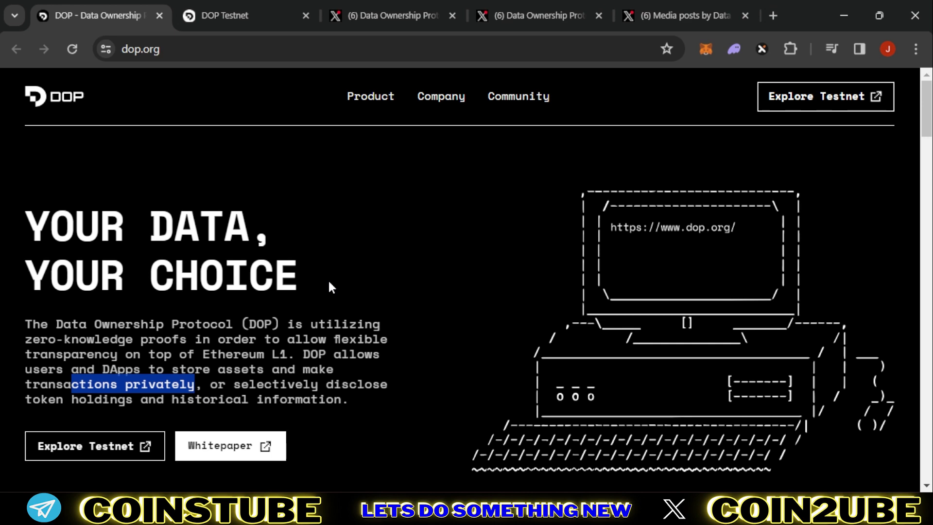
pyautogui.click(396, 11)
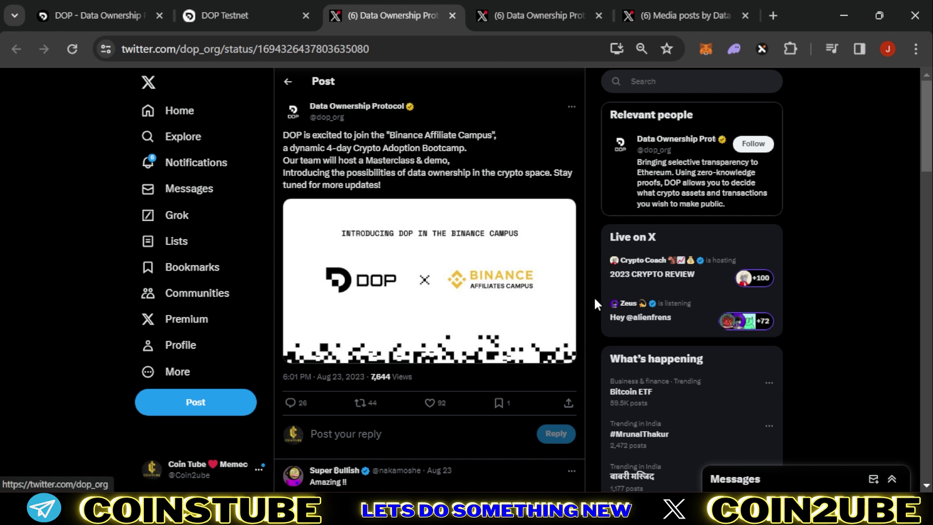
# Step: View DOP's Ibiza masterclass post on X, then return to the dop.org homepage
pyautogui.click(542, 16)
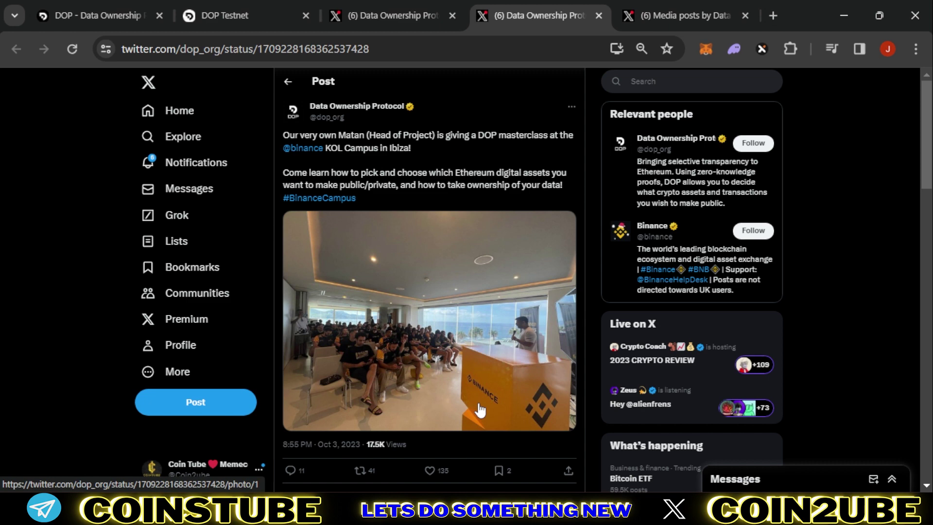
pyautogui.hotkey('ctrl', '1')
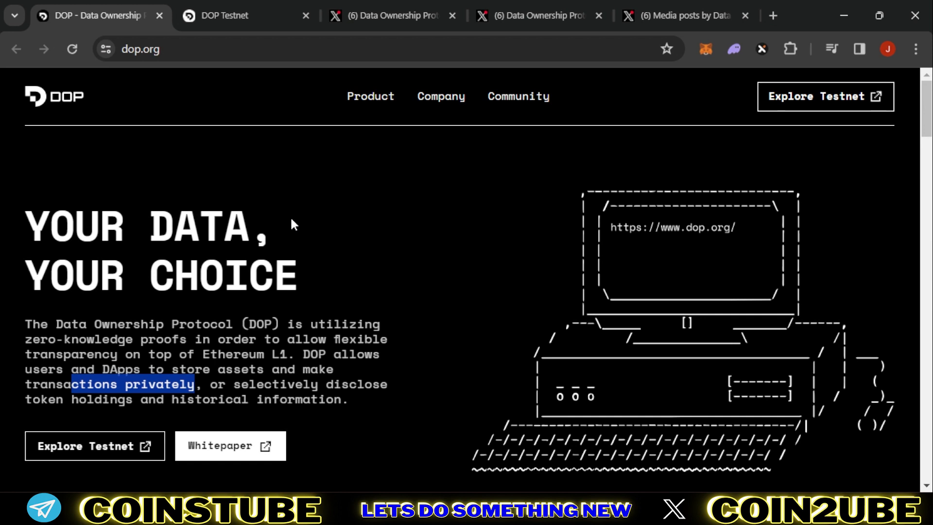
# Step: On DOP Testnet, agree to the terms, enter the e-mail address and continue
pyautogui.click(216, 20)
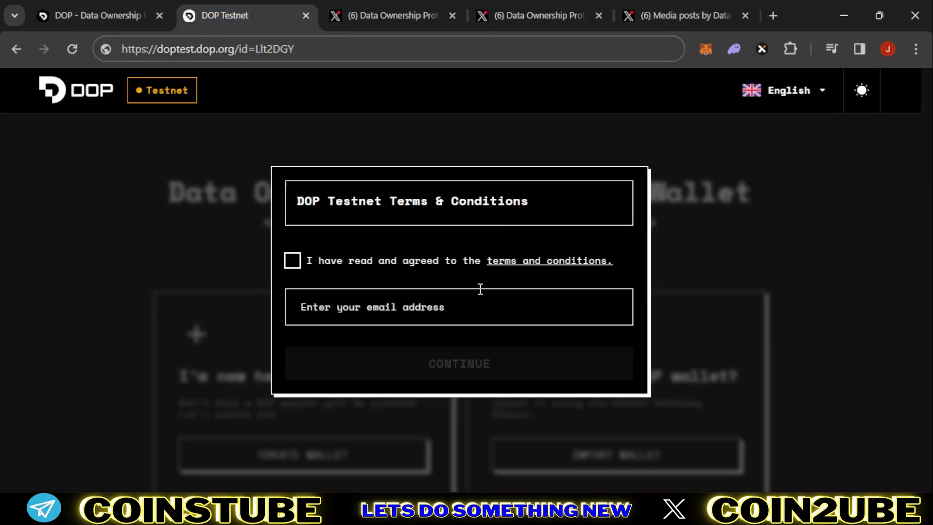
pyautogui.click(295, 261)
pyautogui.click(422, 305)
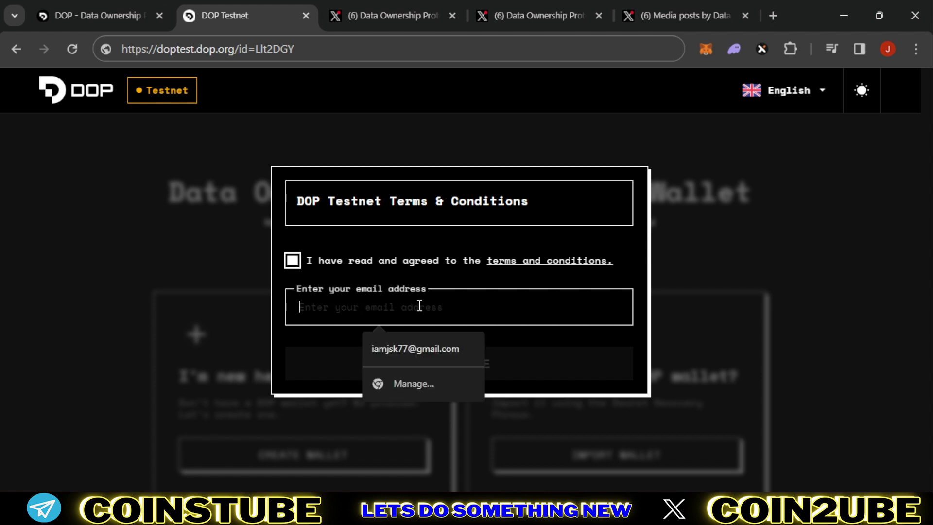
pyautogui.click(369, 310)
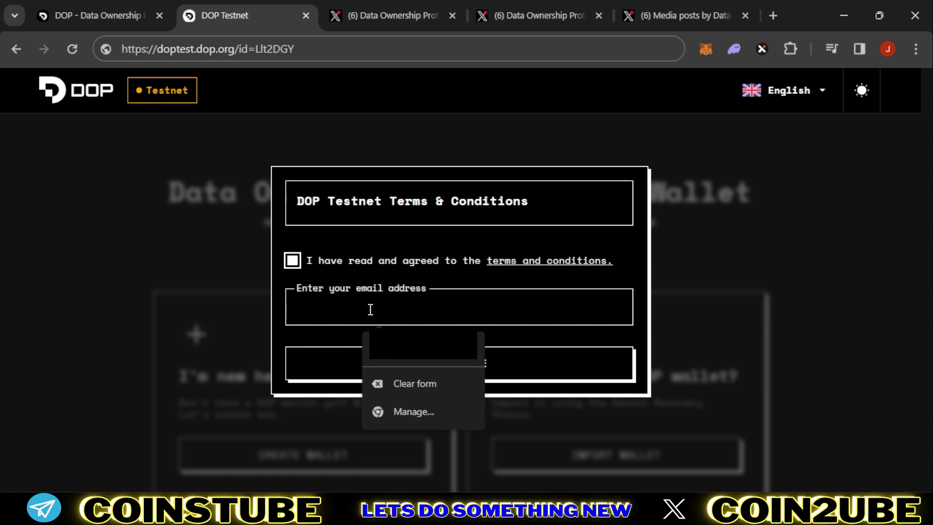
pyautogui.click(456, 362)
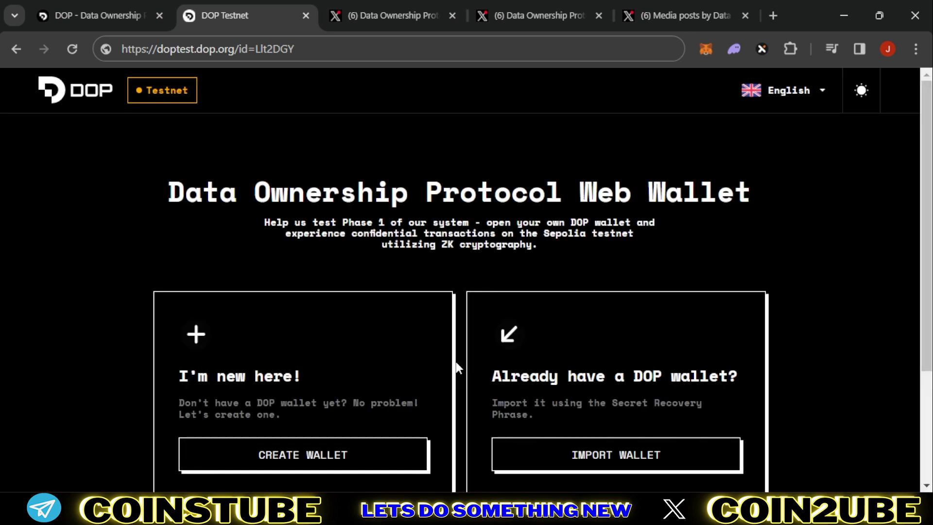
pyautogui.scroll(-3, 456, 362)
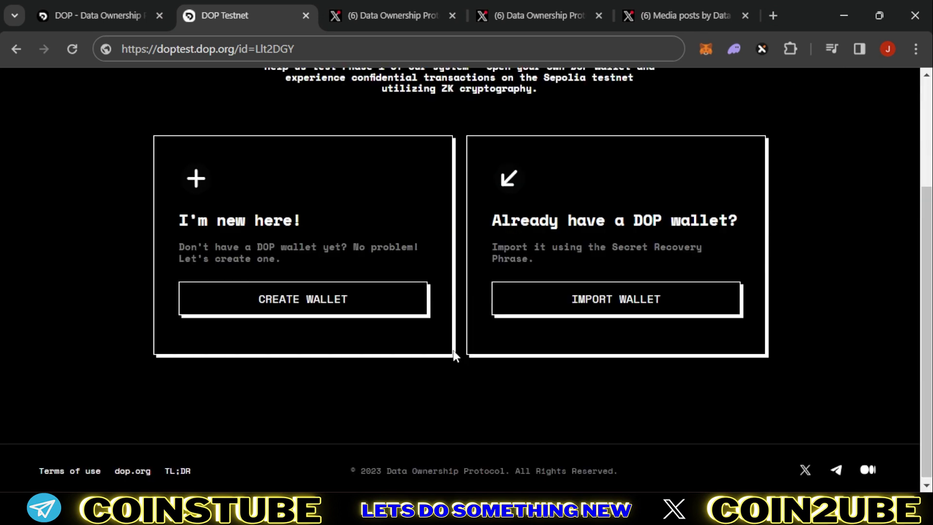
# Step: Create a new wallet with a password, declining the browser's offer to save it
pyautogui.click(330, 301)
pyautogui.click(353, 223)
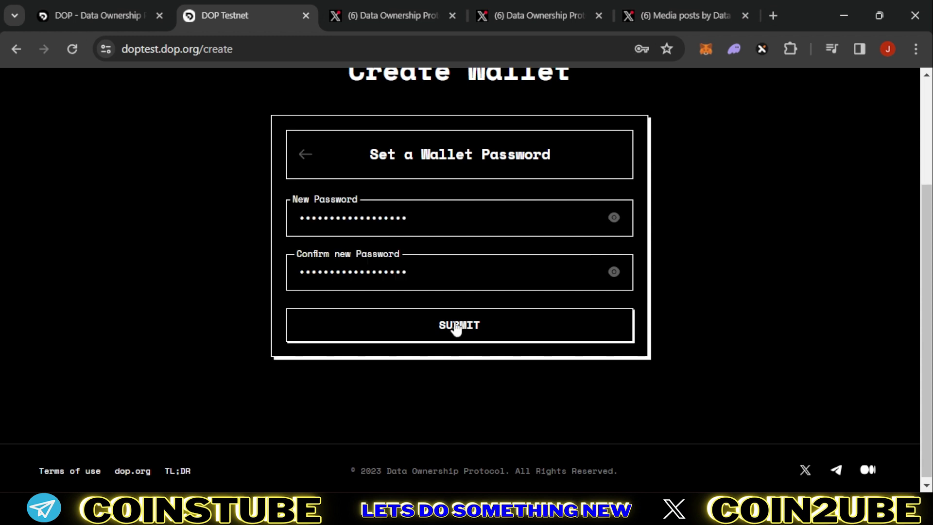
pyautogui.click(456, 325)
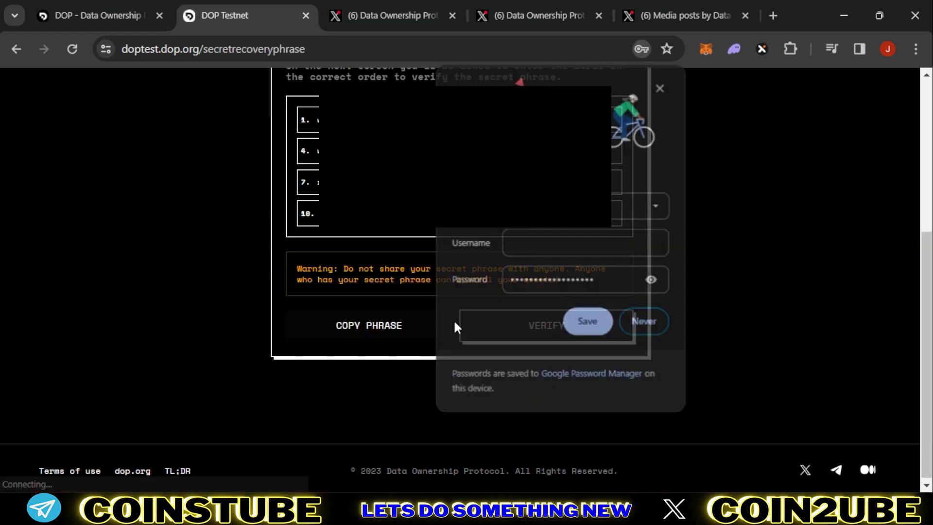
pyautogui.click(645, 320)
pyautogui.scroll(2, 747, 298)
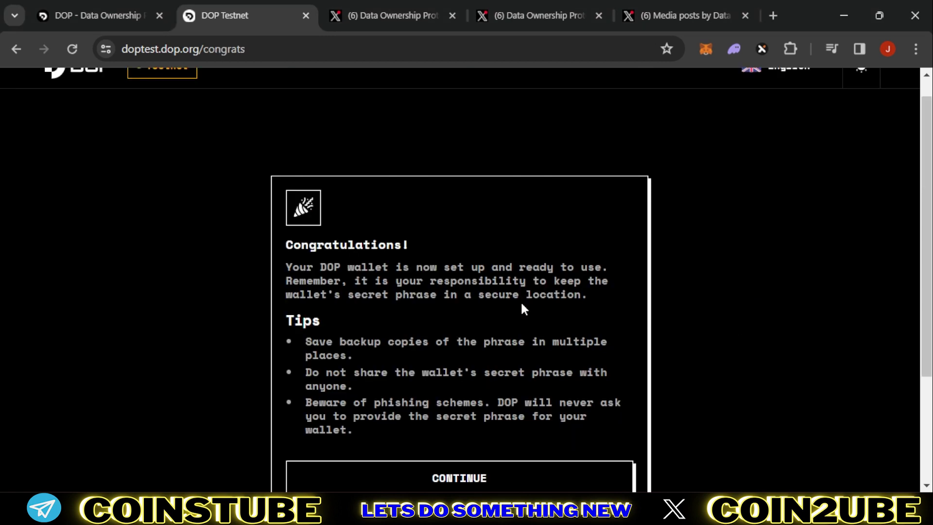
# Step: Highlight the wallet-ready Congratulations message, continue, and dismiss the Important Note
pyautogui.scroll(-2, 515, 306)
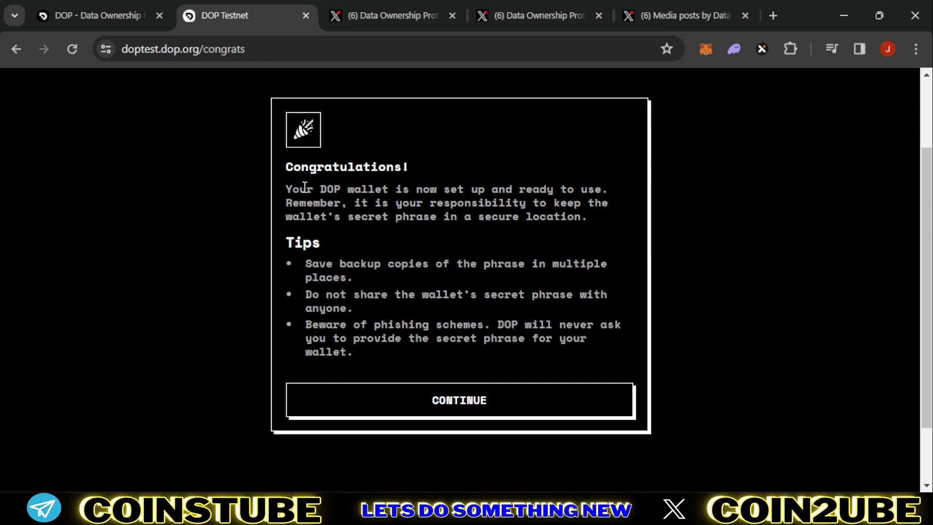
pyautogui.moveTo(295, 174); pyautogui.dragTo(416, 170)
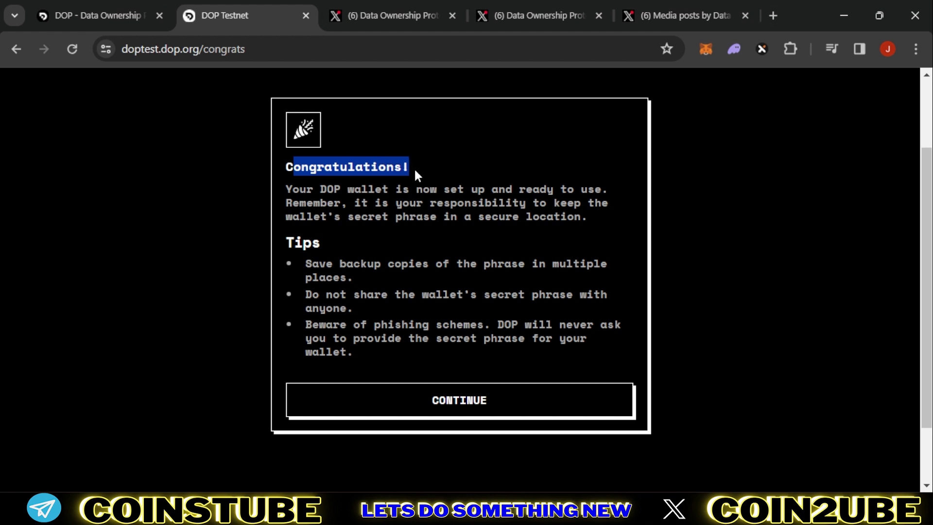
pyautogui.moveTo(343, 191); pyautogui.dragTo(533, 192)
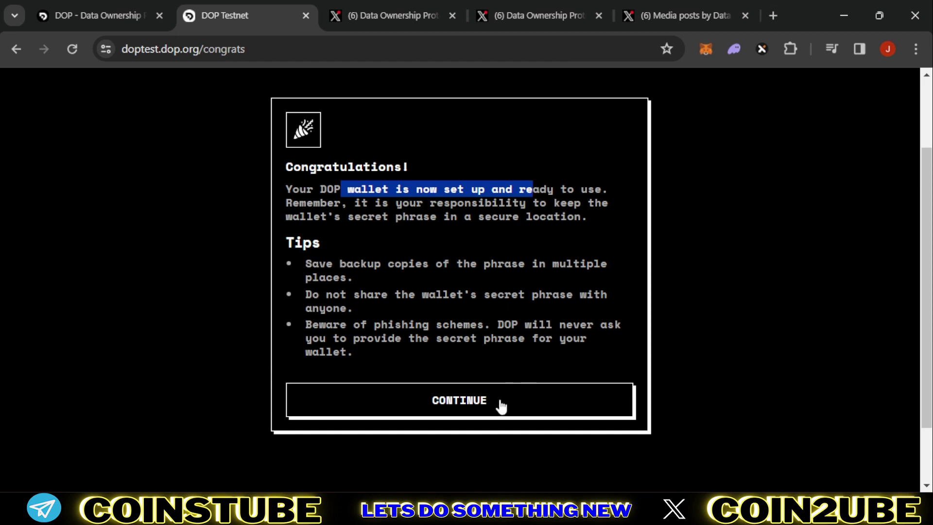
pyautogui.click(475, 400)
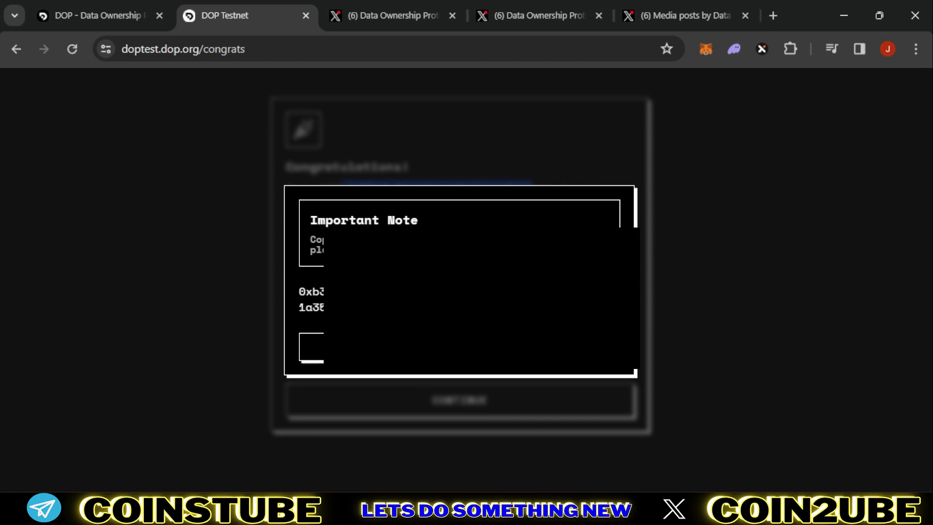
pyautogui.click(451, 353)
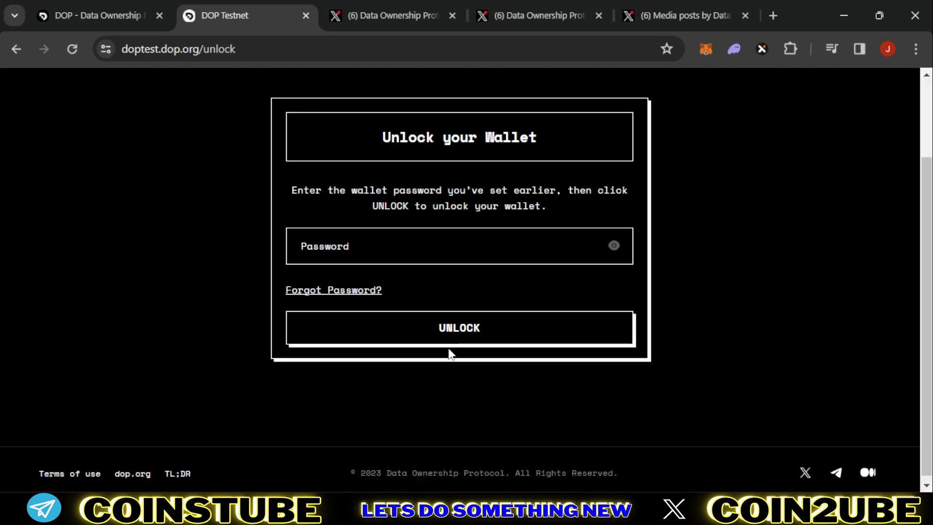
# Step: Unlock the wallet with its password and start the testing tasks from the Welcome dialog
pyautogui.click(439, 245)
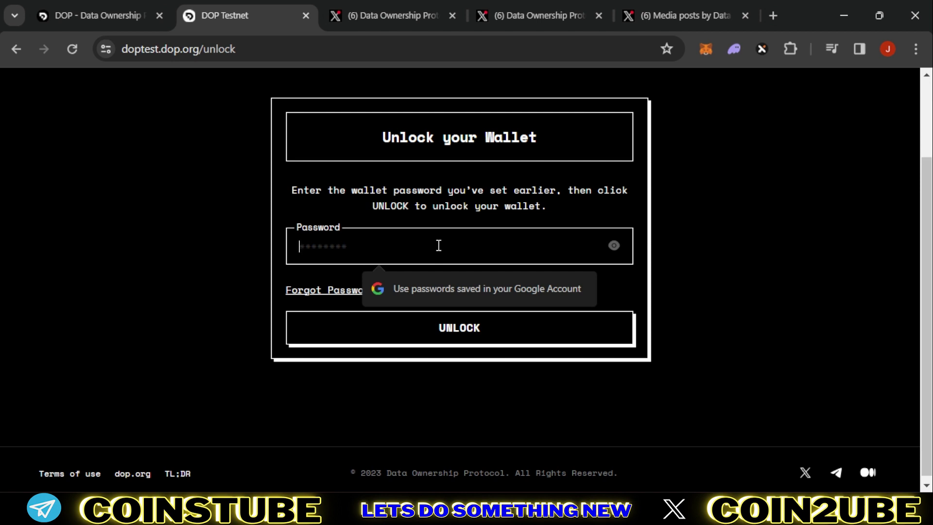
pyautogui.write('••••••••••••••')
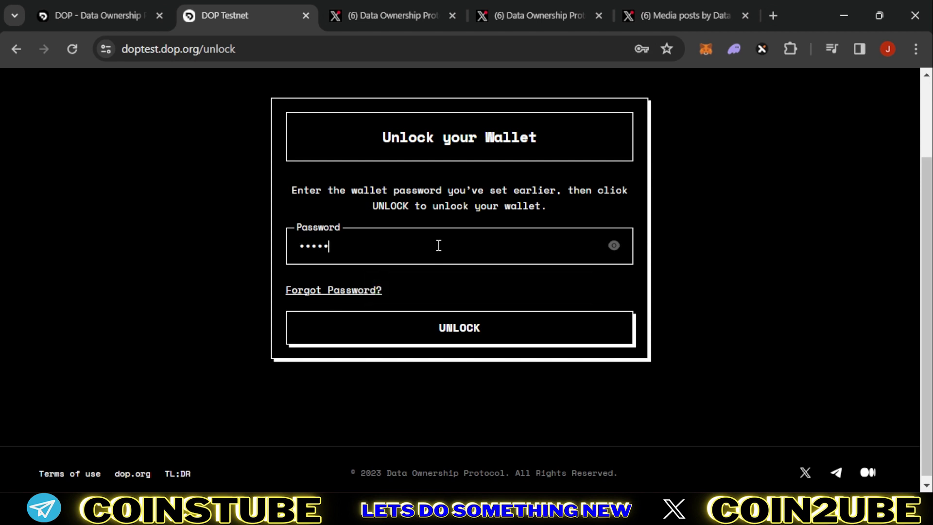
pyautogui.write('••••')
pyautogui.click(451, 328)
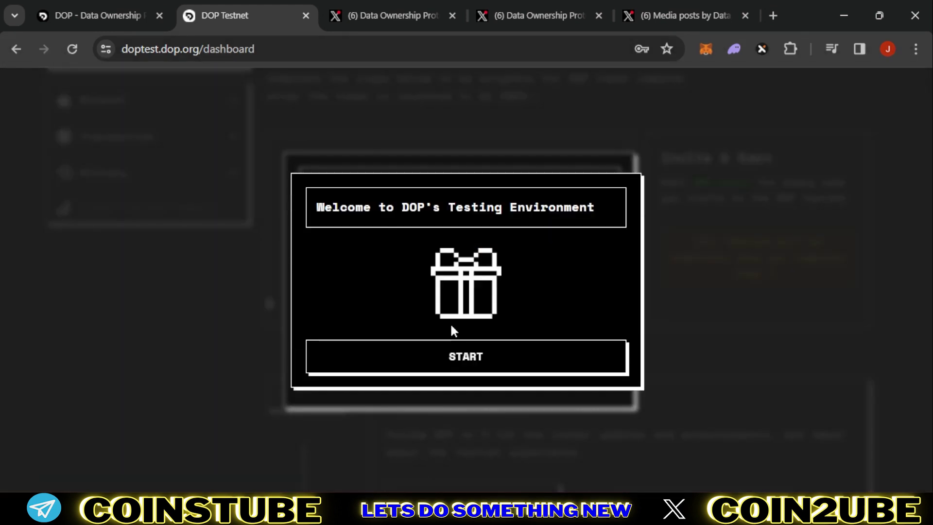
pyautogui.click(473, 349)
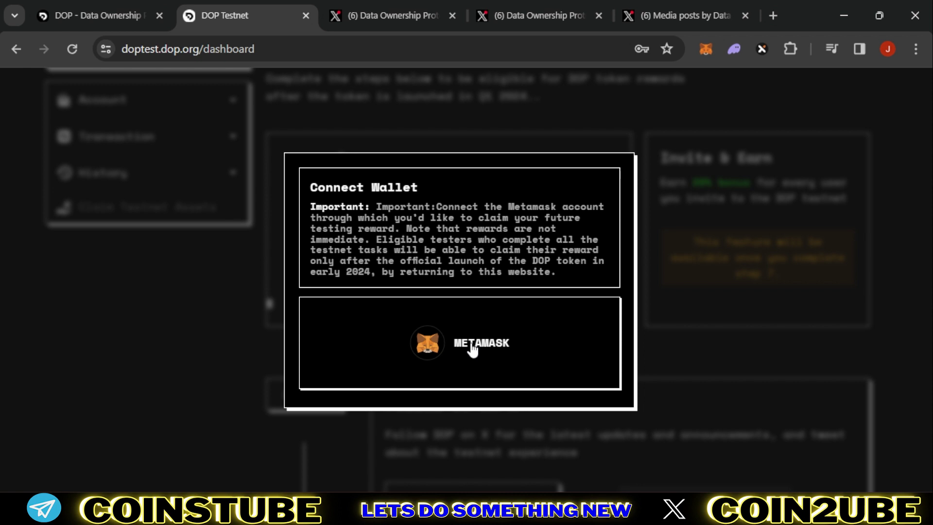
# Step: Connect MetaMask Account 1 to the dashboard and approve the switch to Sepolia
pyautogui.click(472, 346)
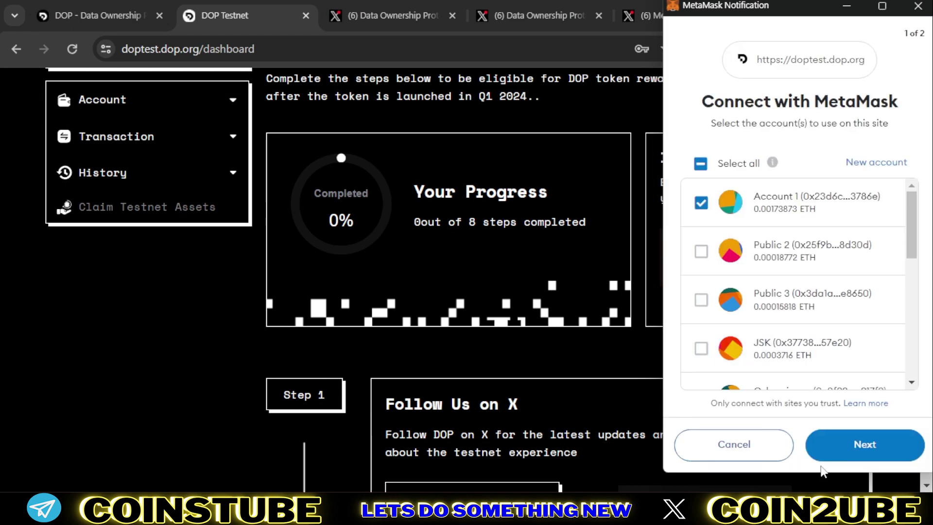
pyautogui.click(847, 448)
pyautogui.click(847, 449)
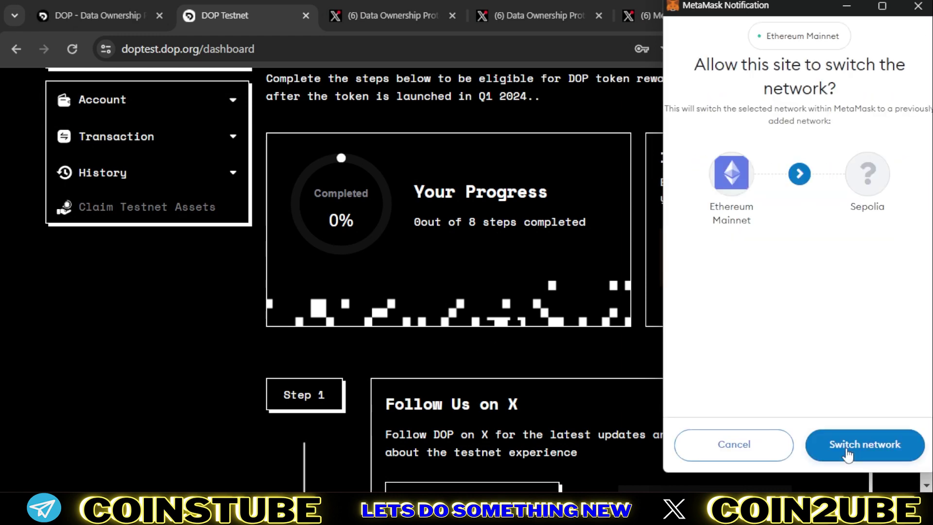
pyautogui.click(848, 454)
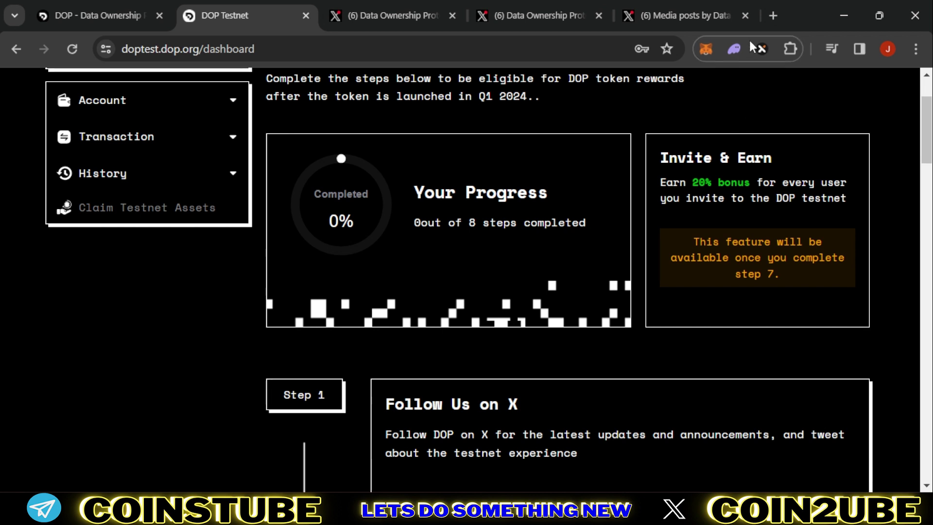
# Step: Open Chainlist in a new tab and search 'sepolia' to list Sepolia (ChainID 11155111)
pyautogui.click(772, 15)
pyautogui.write('chainlist.org/?testnets=true')
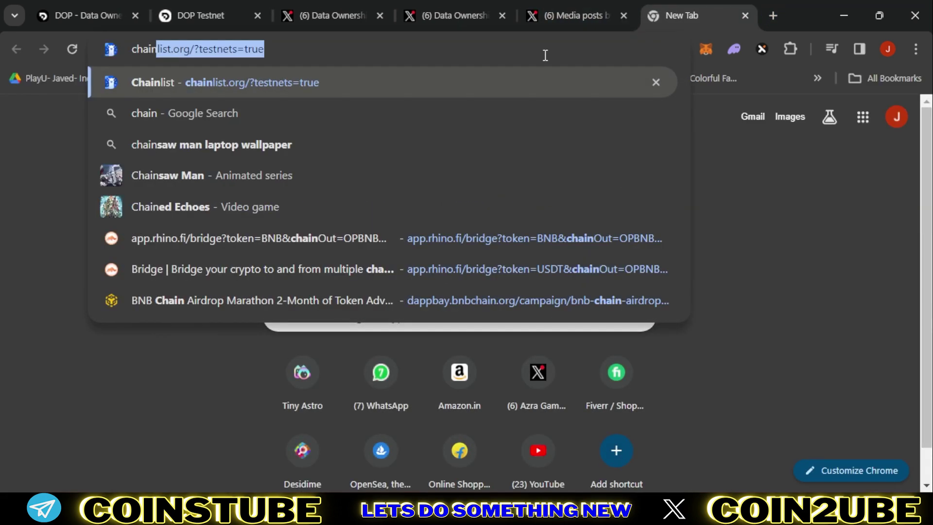
pyautogui.press('Return')
pyautogui.click(514, 93)
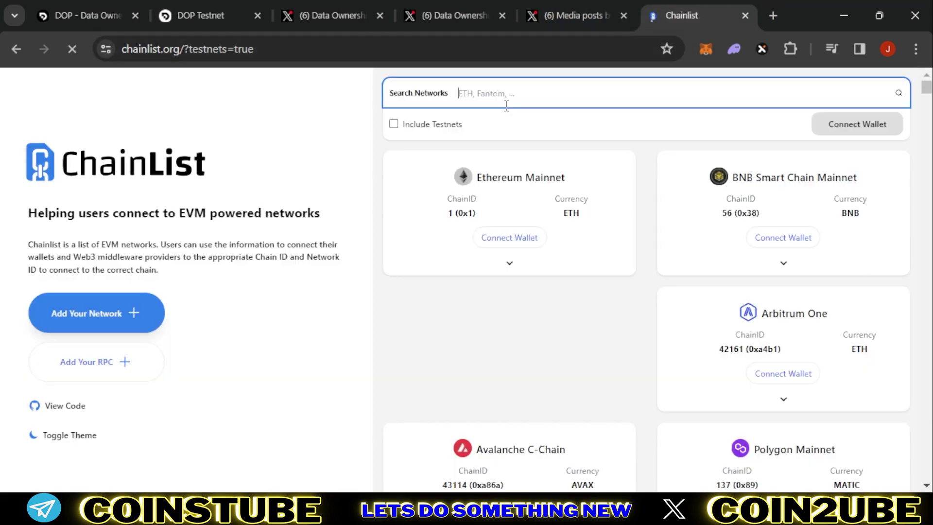
pyautogui.write('sepolia')
pyautogui.scroll(-3, 686, 357)
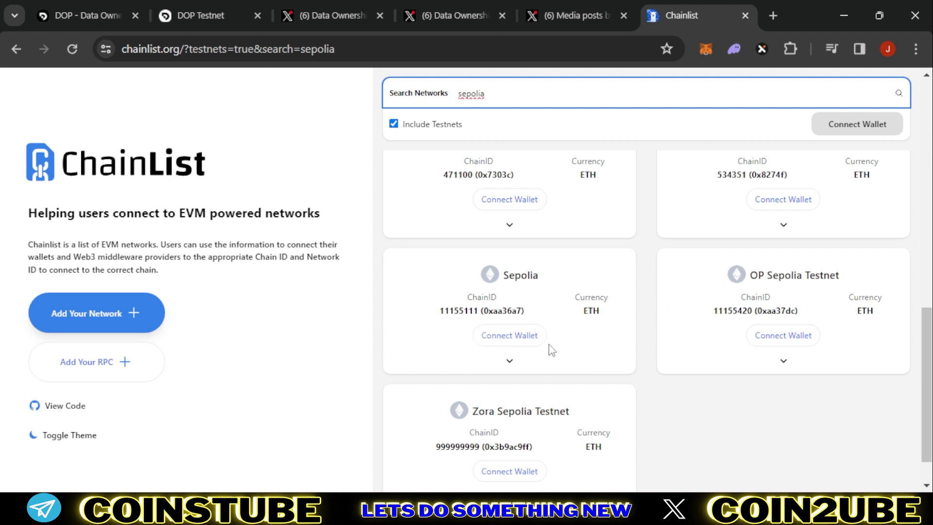
# Step: Sign in to DOP Testnet with X and authorize the app
pyautogui.click(167, 15)
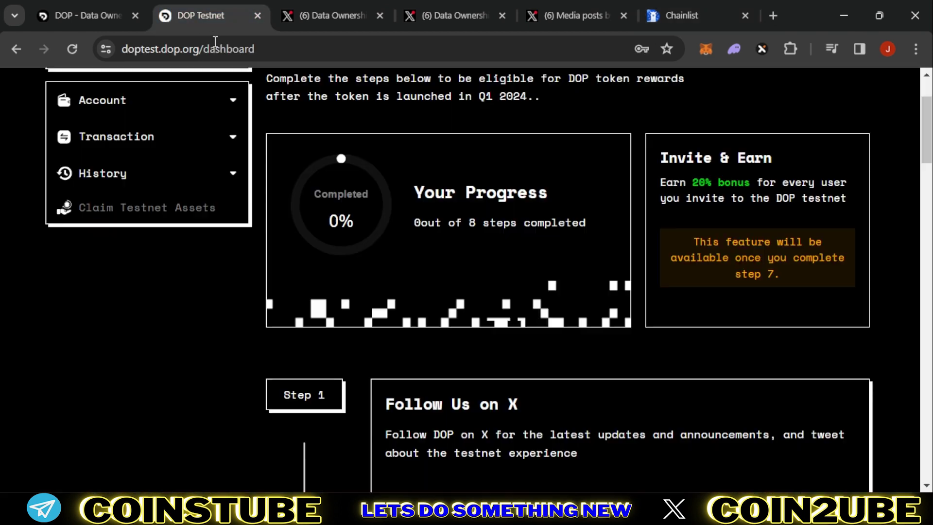
pyautogui.scroll(-3, 486, 217)
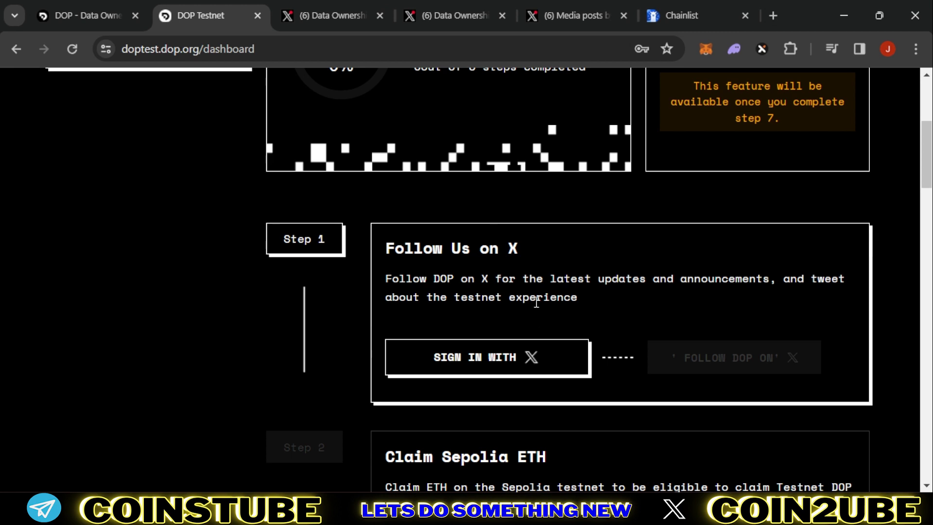
pyautogui.click(512, 366)
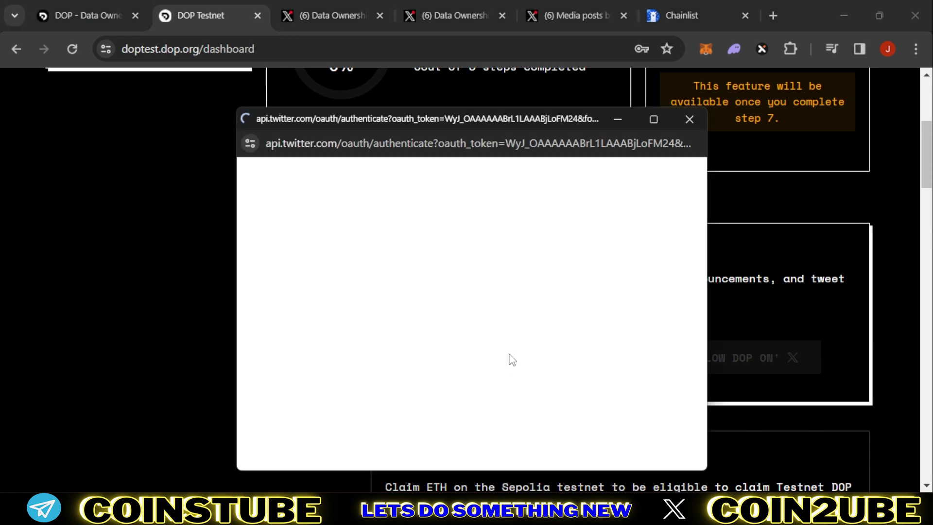
pyautogui.click(287, 195)
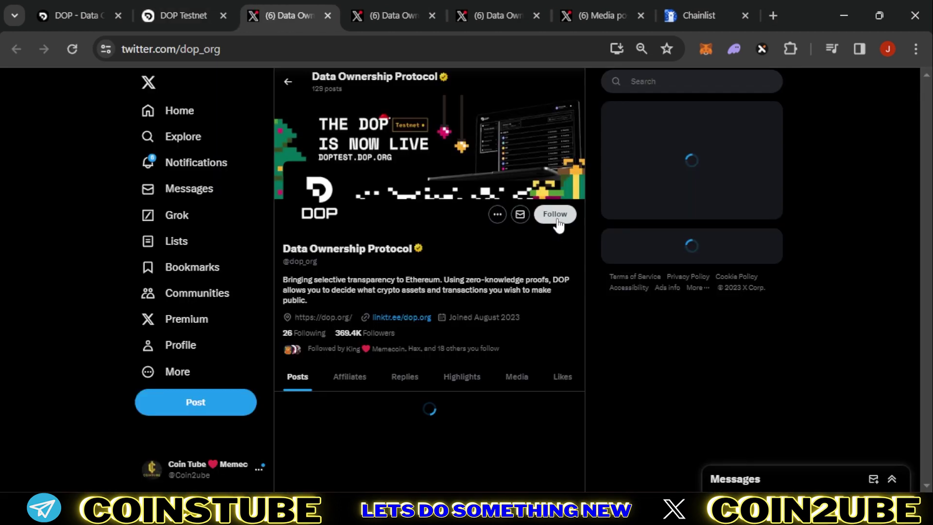
# Step: Follow DOP on X, then confirm 'I have followed on X' to finish Step 1
pyautogui.click(555, 219)
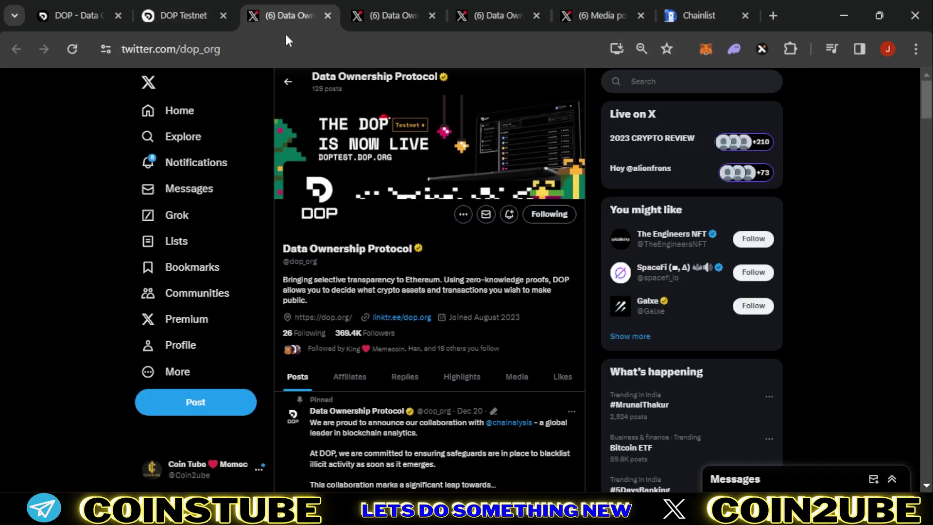
pyautogui.click(184, 16)
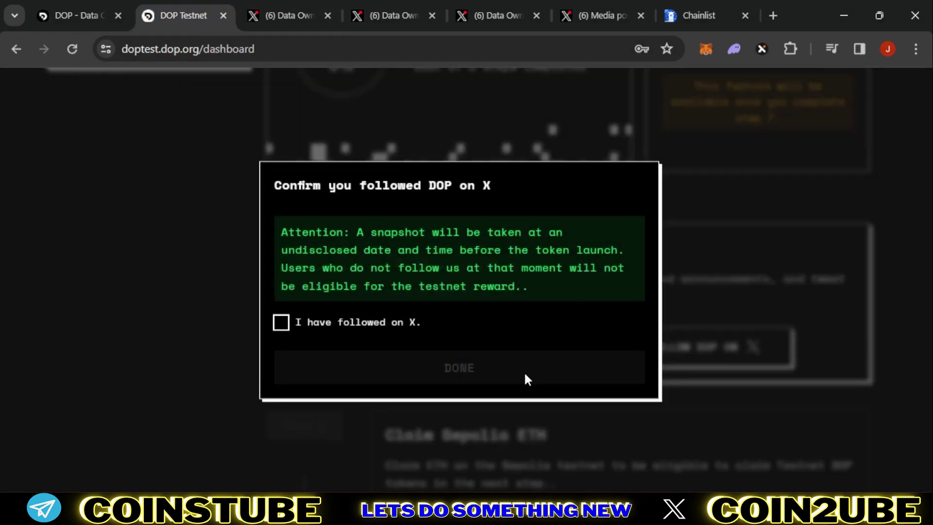
pyautogui.click(280, 322)
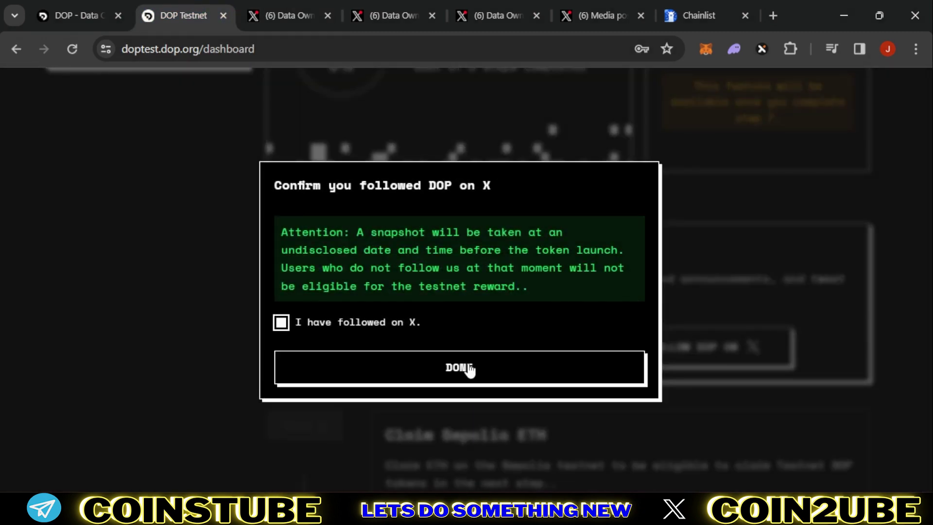
pyautogui.click(468, 368)
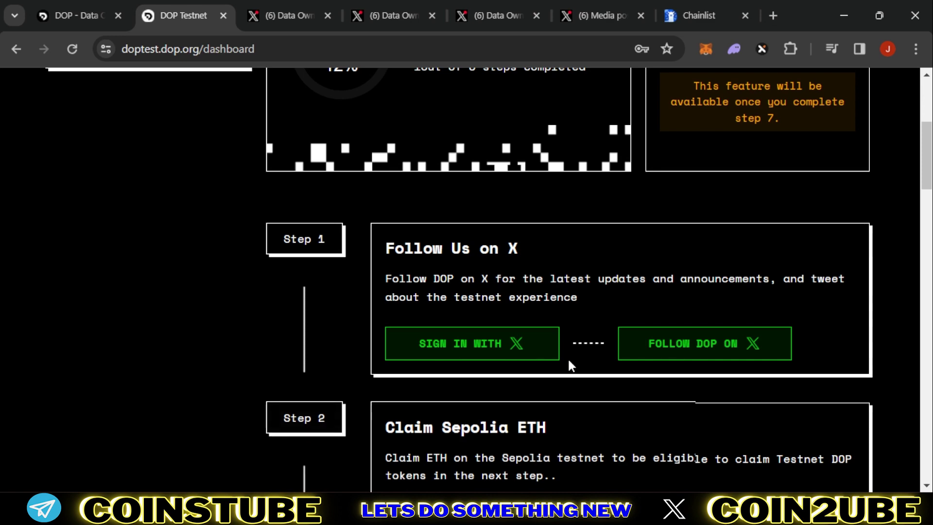
# Step: Claim the Sepolia ETH in Step 2 and check the SepoliaETH balance in MetaMask
pyautogui.scroll(-3, 567, 357)
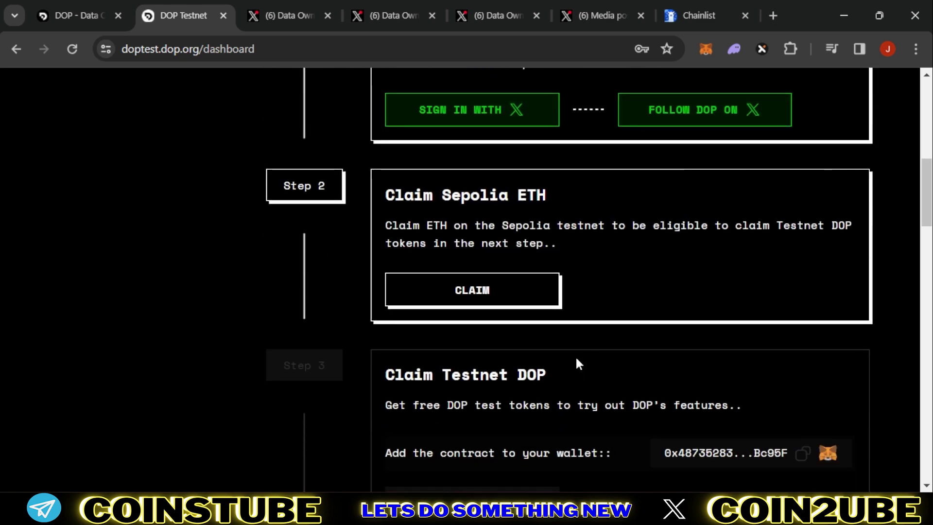
pyautogui.click(471, 292)
pyautogui.click(706, 48)
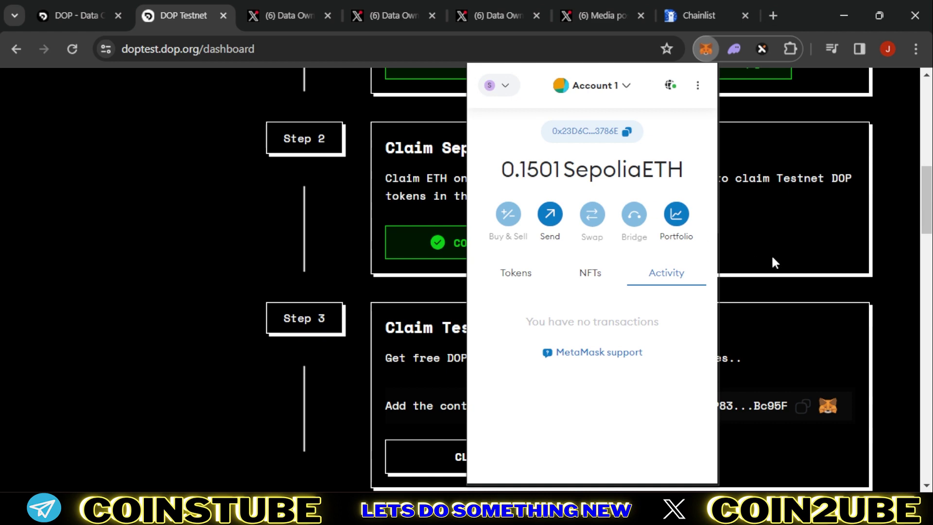
pyautogui.click(771, 282)
# Step: Claim the testnet DOP tokens in Step 3 and confirm the MetaMask transaction
pyautogui.scroll(-3, 594, 288)
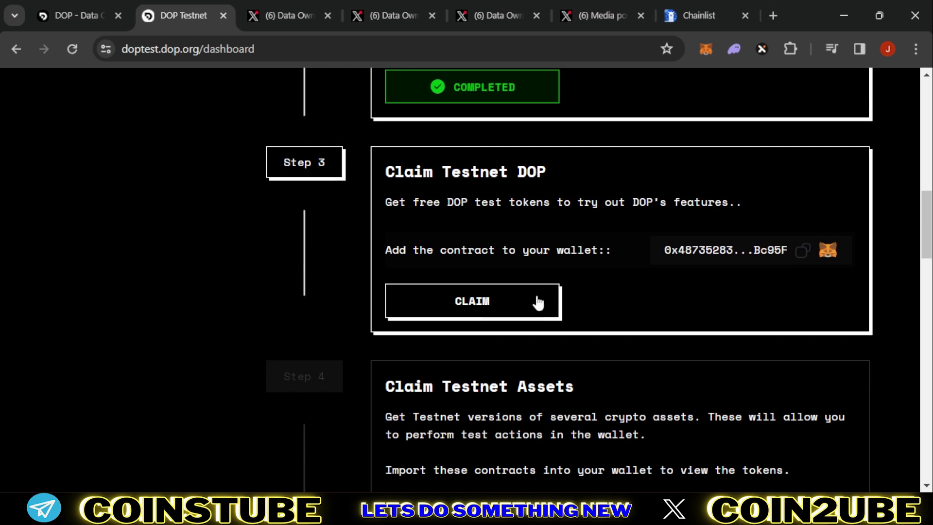
pyautogui.click(484, 306)
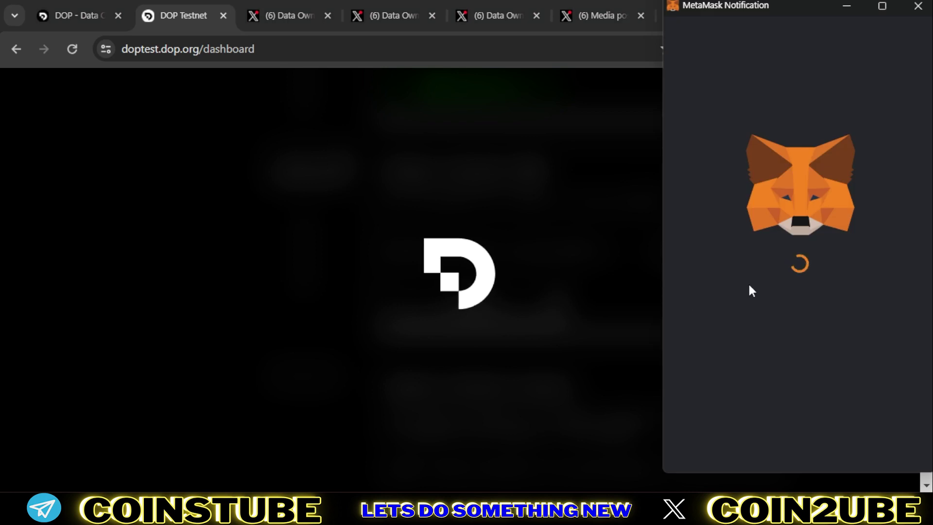
pyautogui.click(860, 447)
# Step: Claim DOP_USDT in Step 4 and confirm its minting transaction in MetaMask
pyautogui.scroll(6, 595, 287)
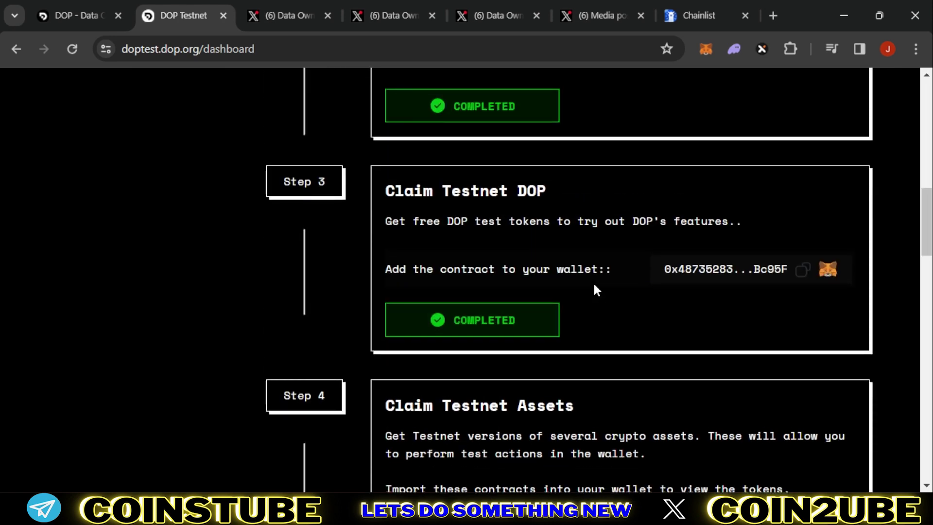
pyautogui.scroll(-5, 595, 287)
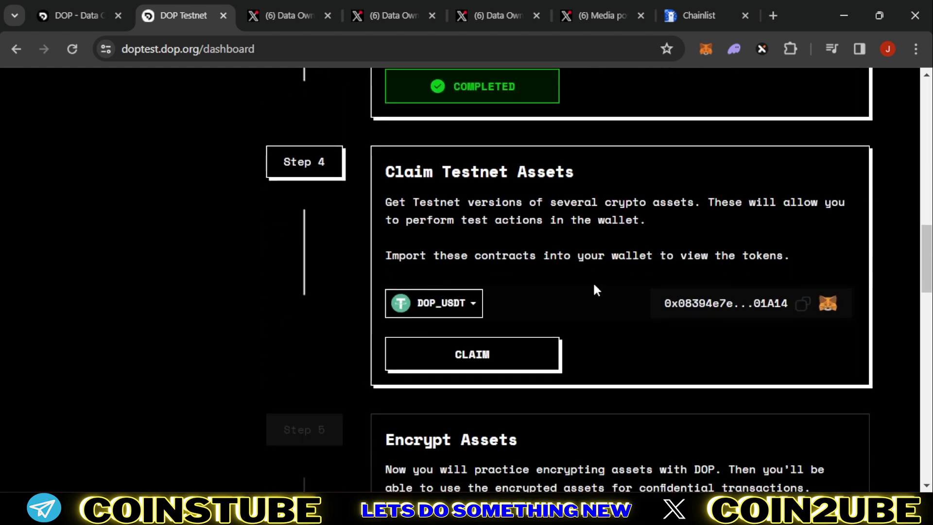
pyautogui.click(488, 357)
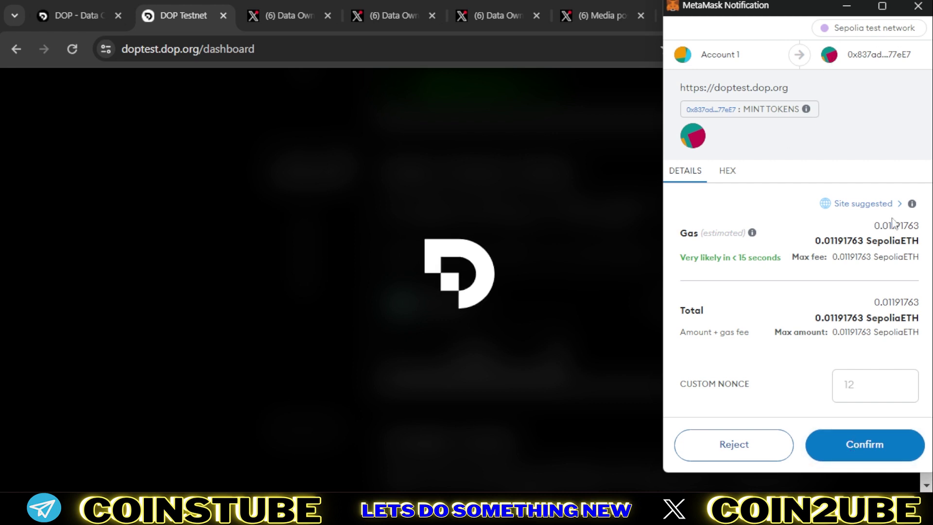
pyautogui.click(857, 446)
pyautogui.scroll(2, 509, 281)
pyautogui.scroll(5, 509, 281)
pyautogui.scroll(-3, 581, 292)
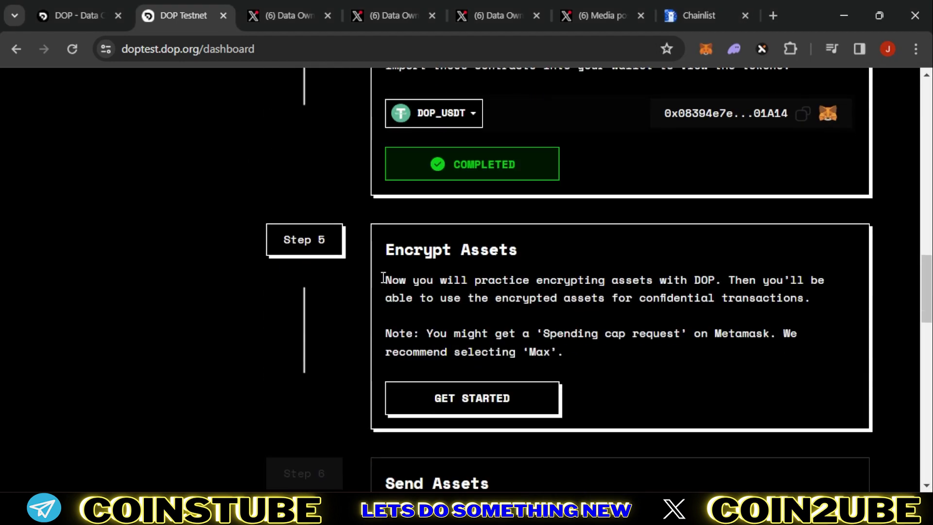
pyautogui.scroll(-2, 567, 292)
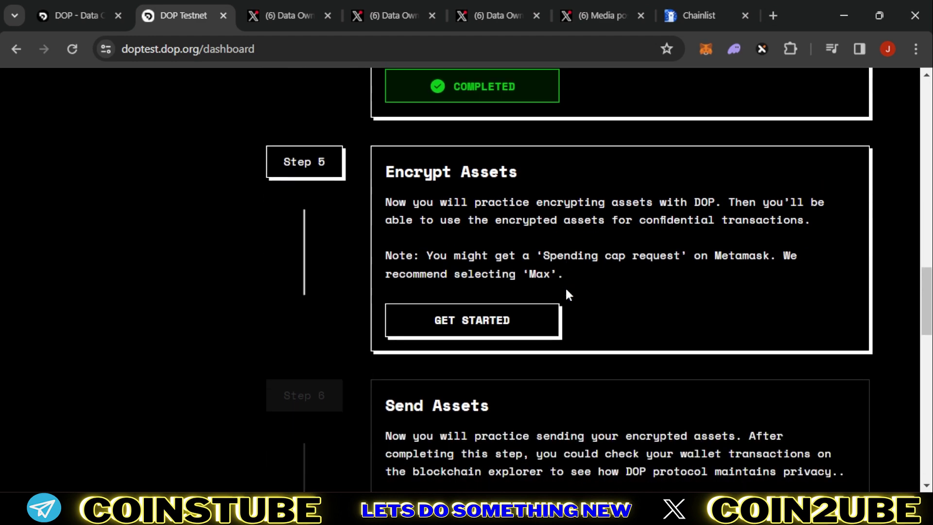
# Step: Set up the encryption of 1000 DOP_USDT and confirm the transaction details
pyautogui.click(470, 323)
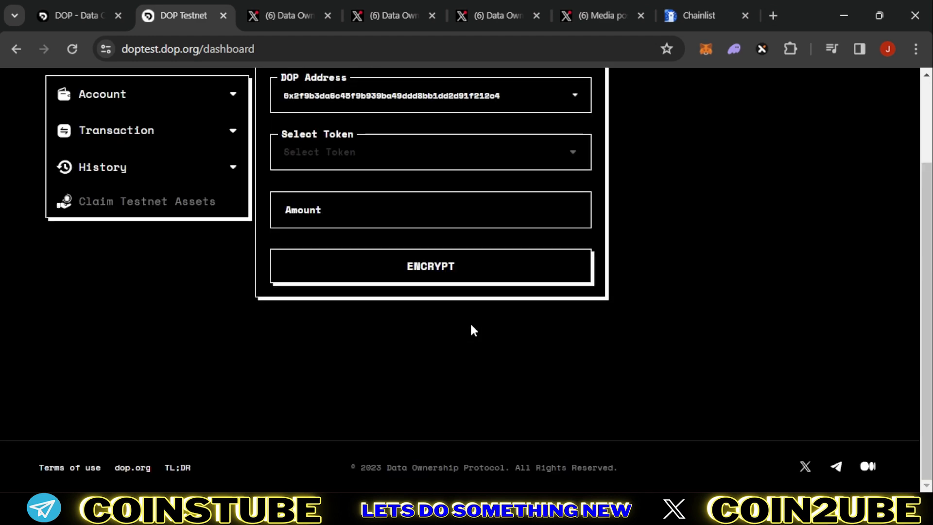
pyautogui.scroll(2, 344, 273)
pyautogui.click(352, 229)
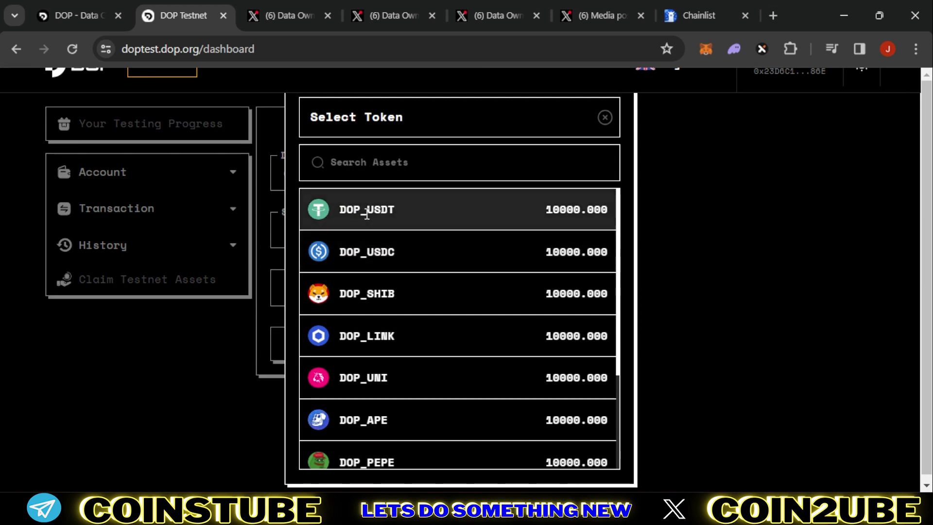
pyautogui.click(414, 209)
pyautogui.click(302, 288)
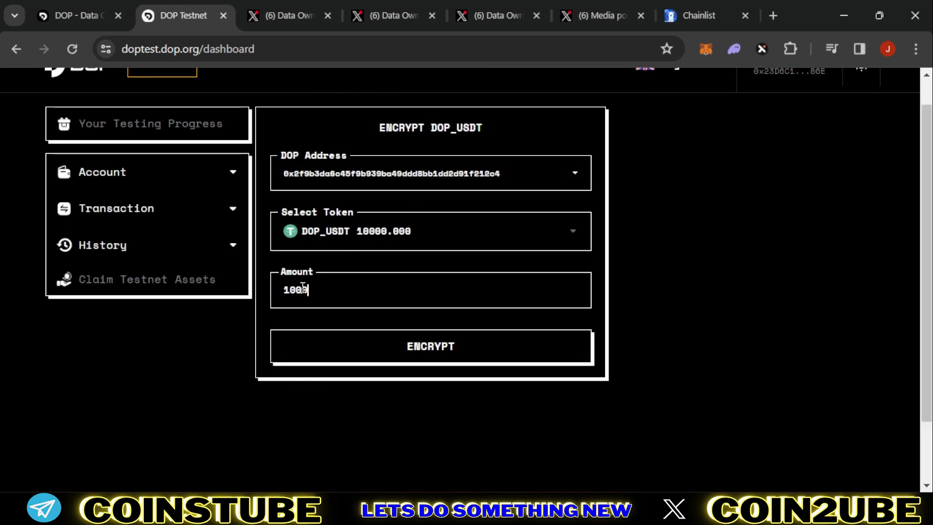
pyautogui.click(420, 346)
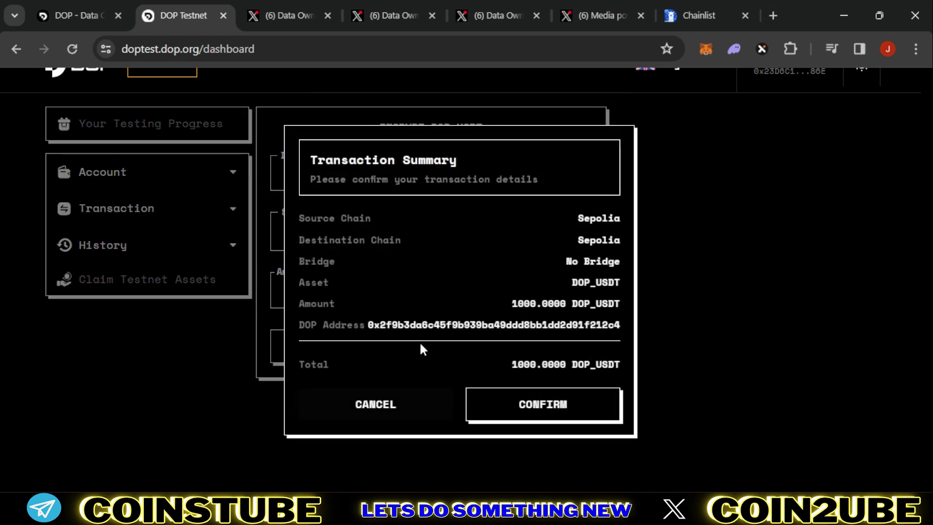
pyautogui.click(508, 404)
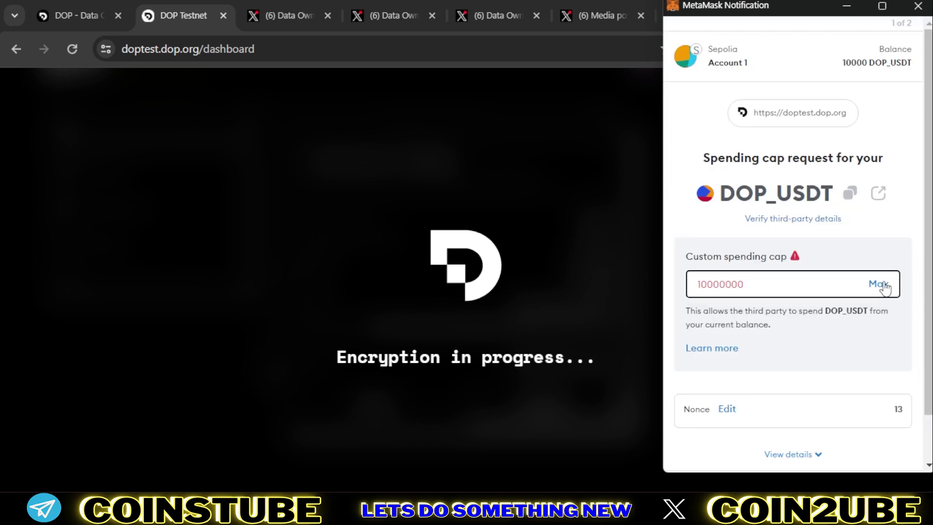
# Step: Cut the spending cap to 1000, approve and confirm in the wallet, then dismiss both success messages
pyautogui.moveTo(720, 284); pyautogui.dragTo(811, 290)
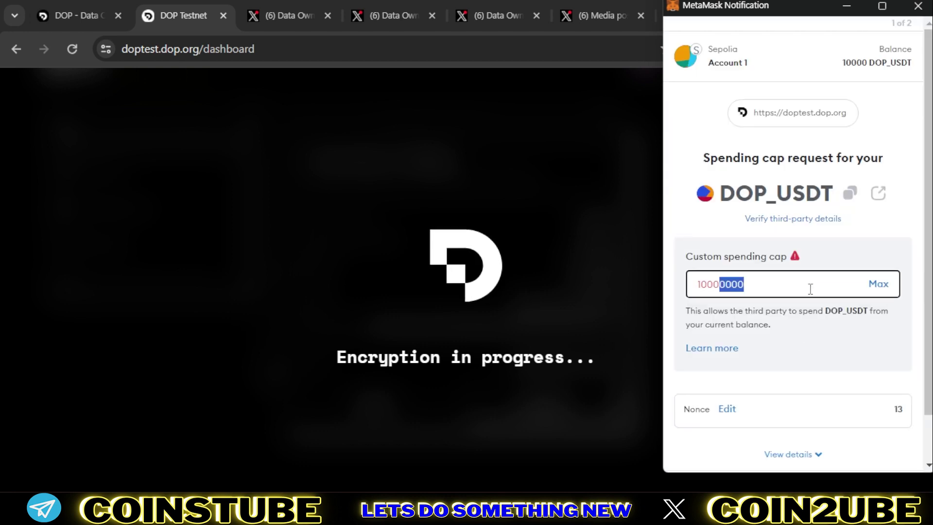
pyautogui.press('BackSpace')
pyautogui.scroll(-2, 846, 413)
pyautogui.click(856, 452)
pyautogui.click(872, 454)
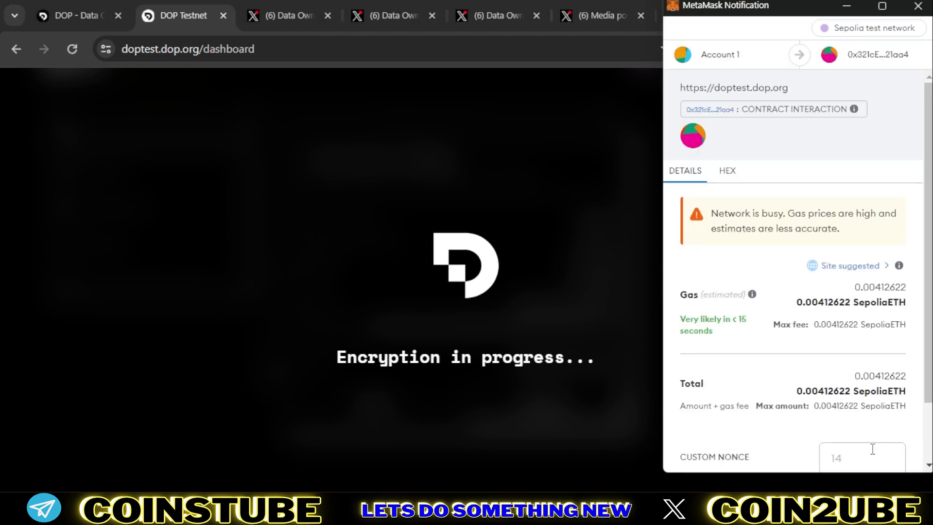
pyautogui.scroll(-2, 854, 365)
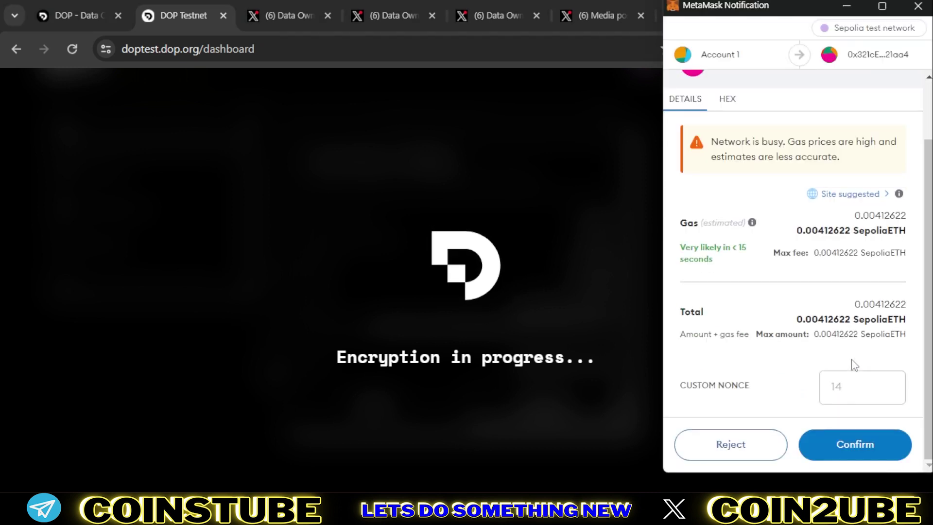
pyautogui.click(856, 445)
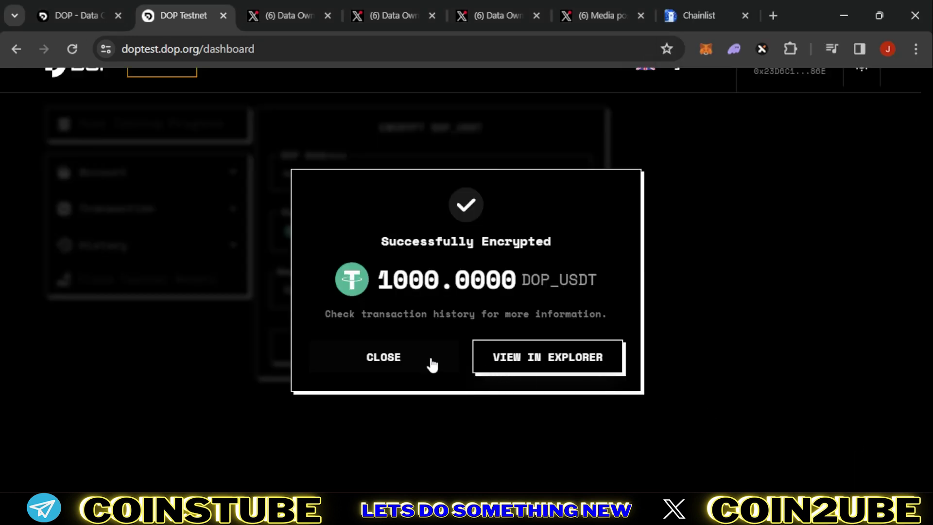
pyautogui.click(396, 358)
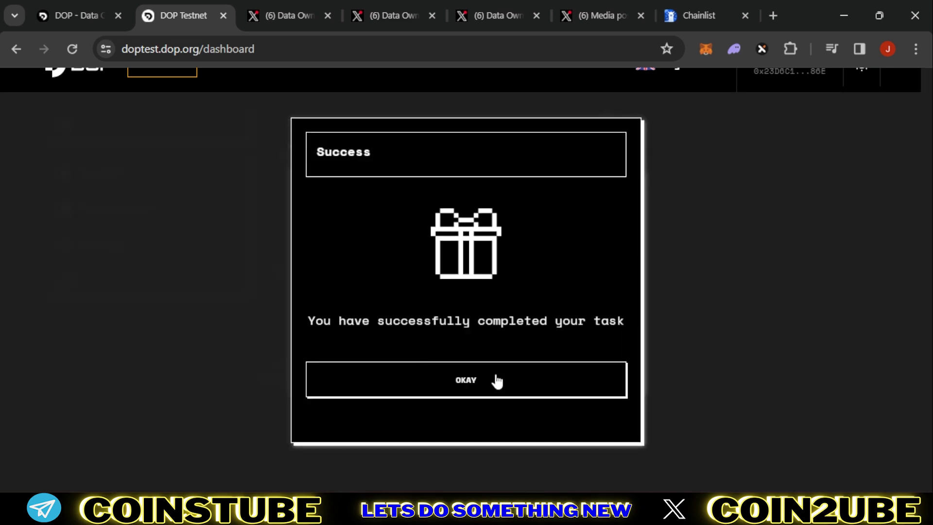
pyautogui.click(497, 381)
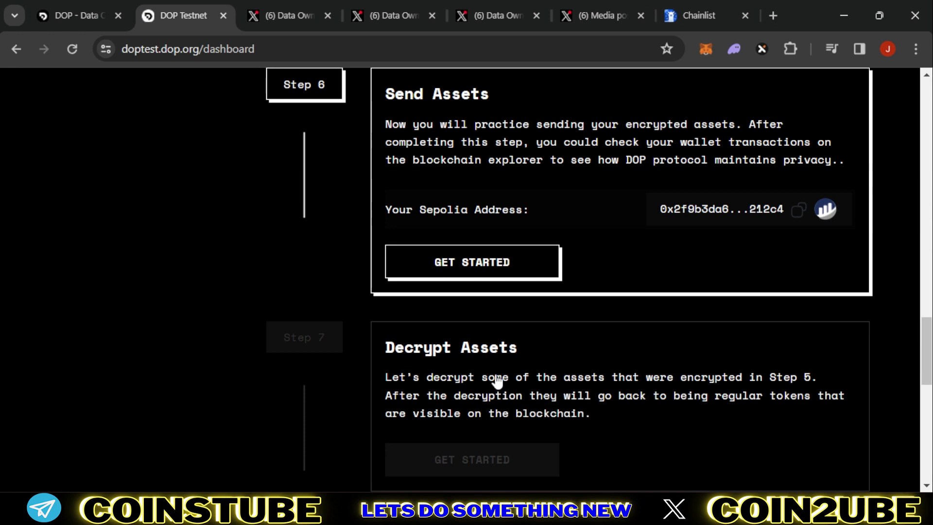
# Step: Start the Send Assets task and switch the wallet to the Public 2 account
pyautogui.click(492, 269)
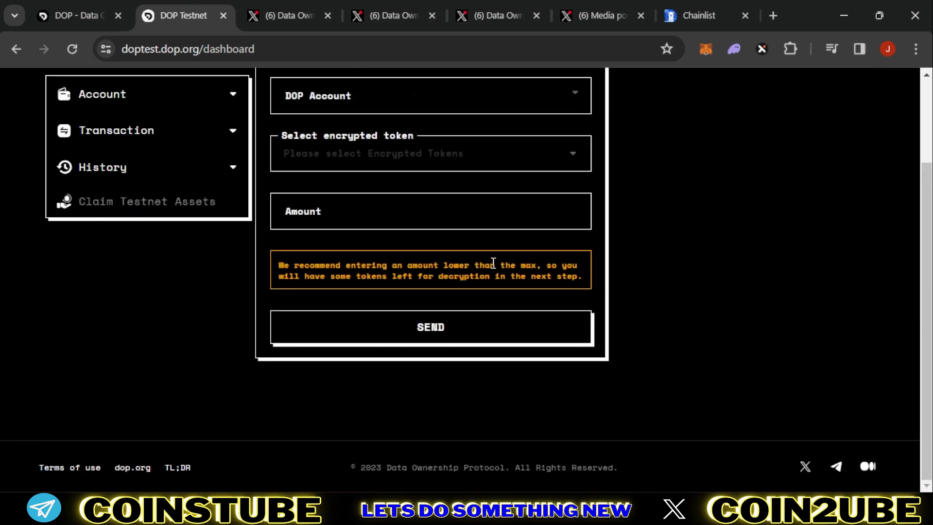
pyautogui.click(707, 47)
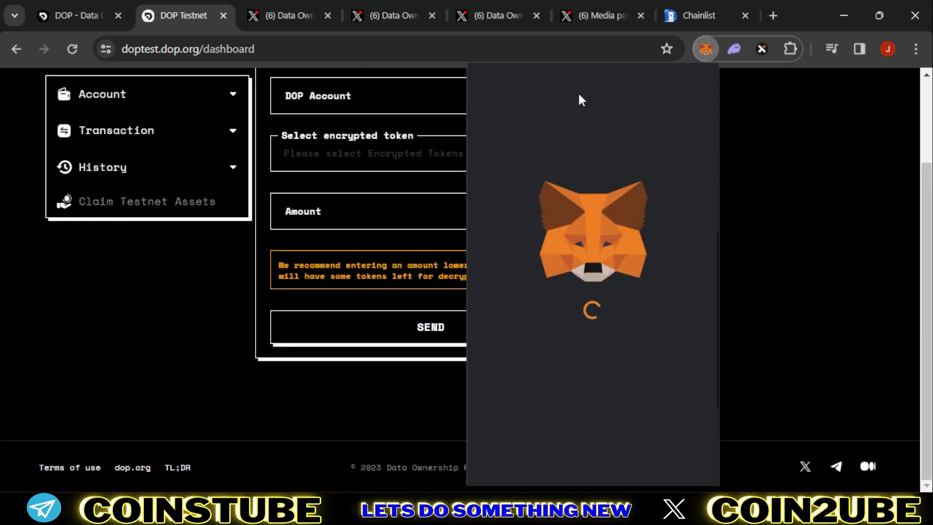
pyautogui.click(584, 86)
pyautogui.click(554, 217)
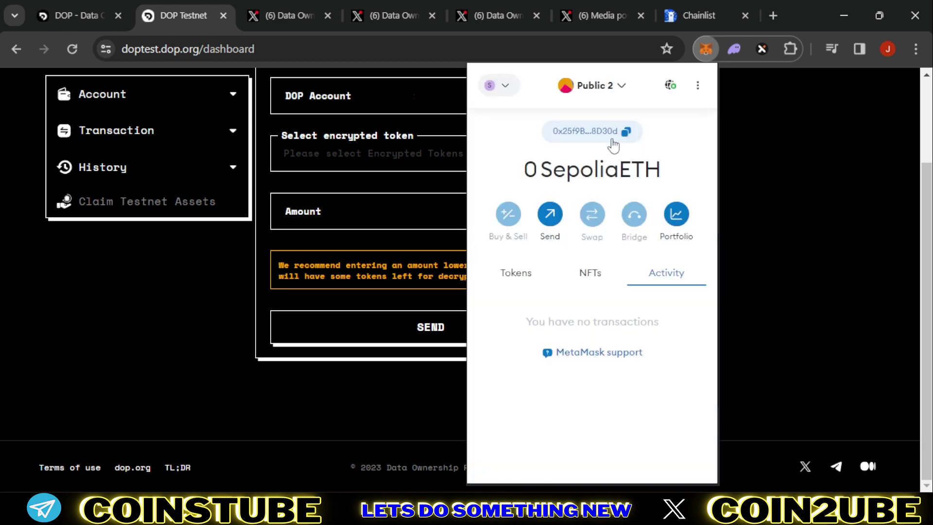
pyautogui.click(727, 142)
# Step: Paste the recipient DOP account, choose DOP_USDT, enter amount 20, and confirm the transfer details
pyautogui.scroll(2, 367, 131)
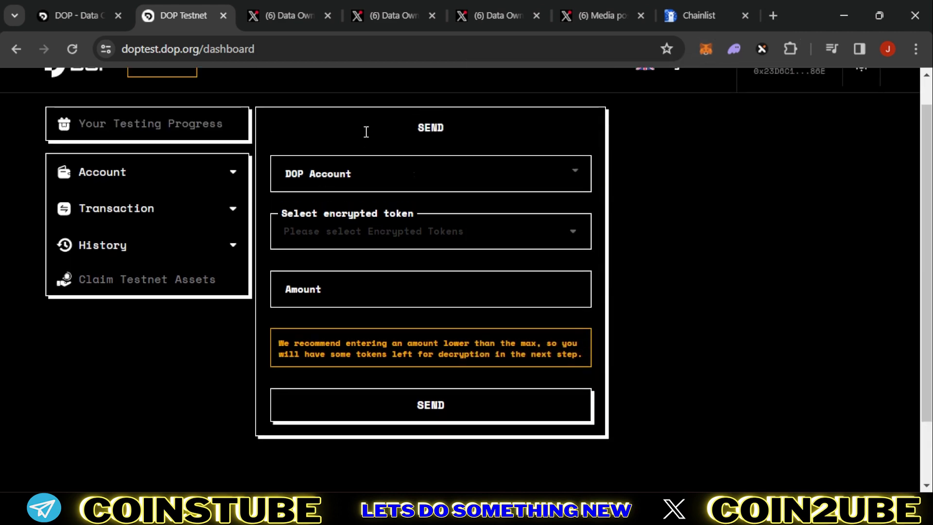
pyautogui.click(333, 176)
pyautogui.write('0x25f9BB438109af0506022A5Fafd495e5d528D30d')
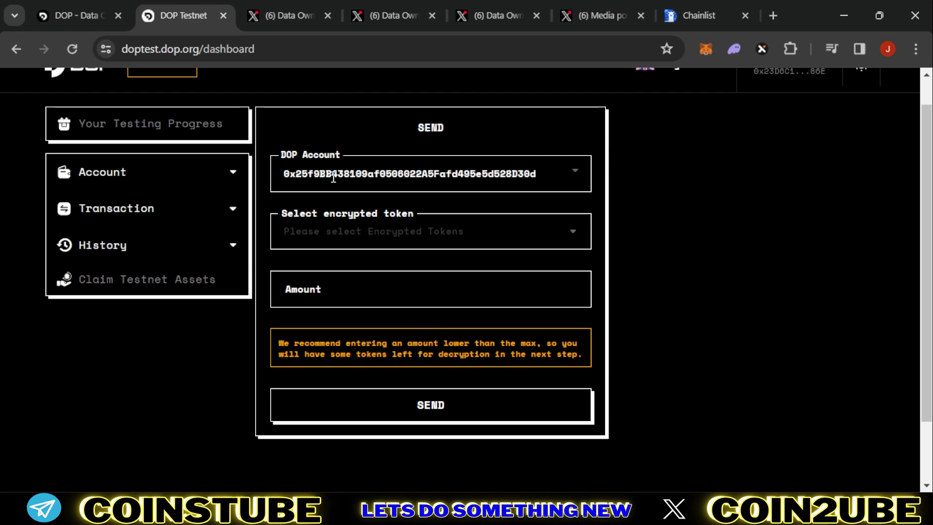
pyautogui.click(366, 242)
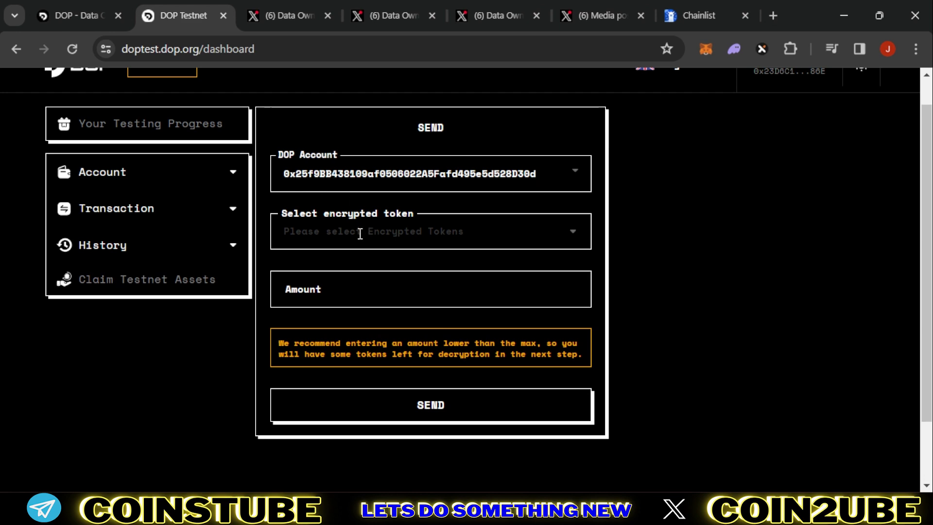
pyautogui.click(364, 209)
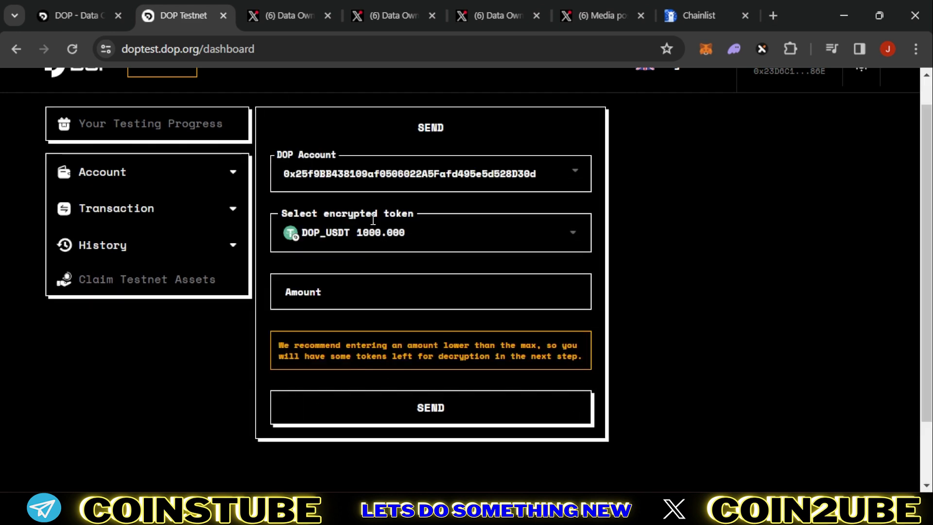
pyautogui.click(352, 287)
pyautogui.write('20')
pyautogui.click(430, 416)
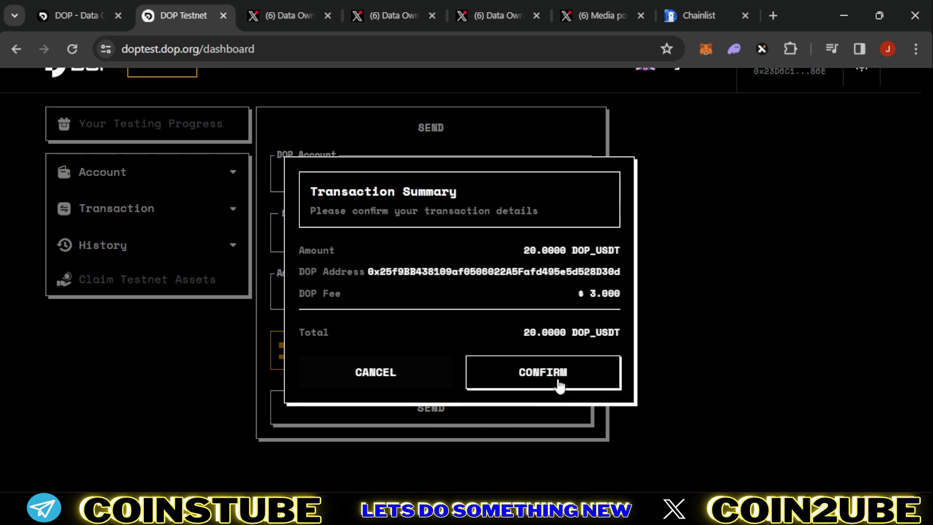
pyautogui.click(559, 386)
# Step: Approve the spending cap, confirm the send in the wallet, and dismiss the success messages
pyautogui.click(854, 447)
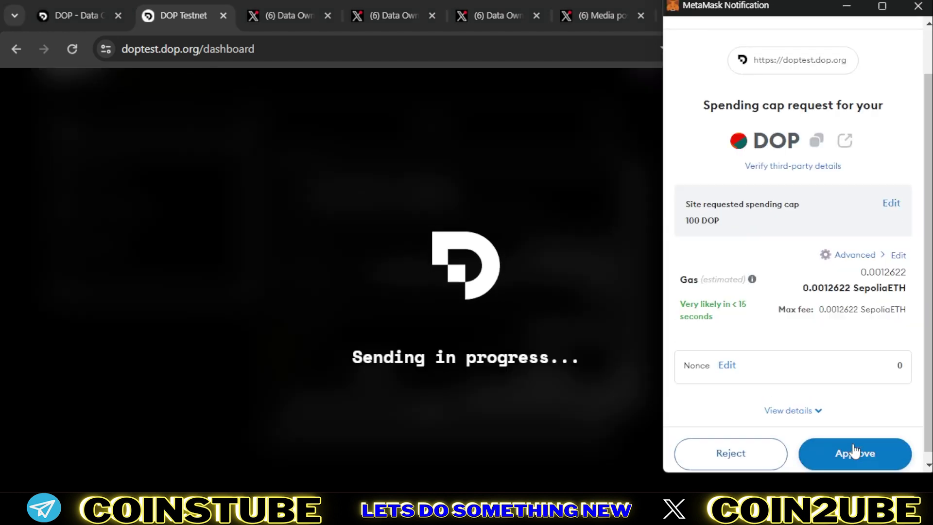
pyautogui.click(854, 447)
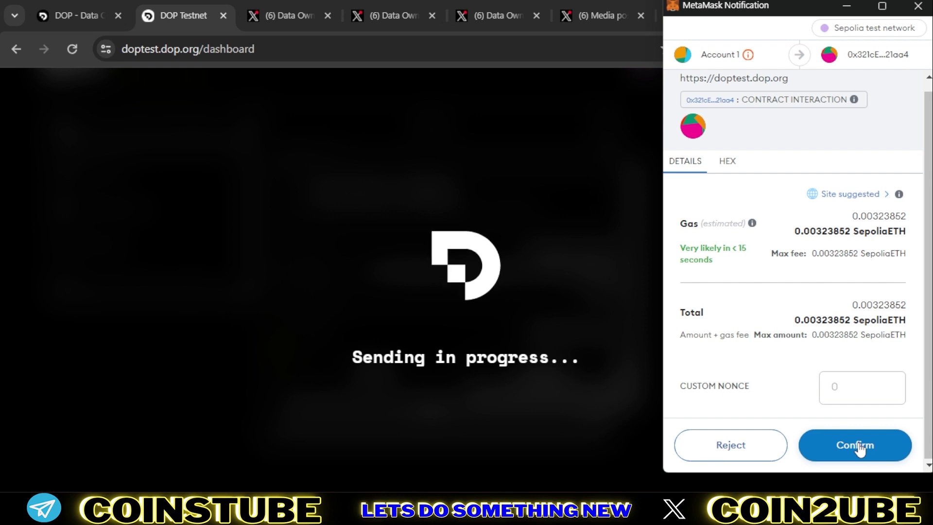
pyautogui.click(859, 447)
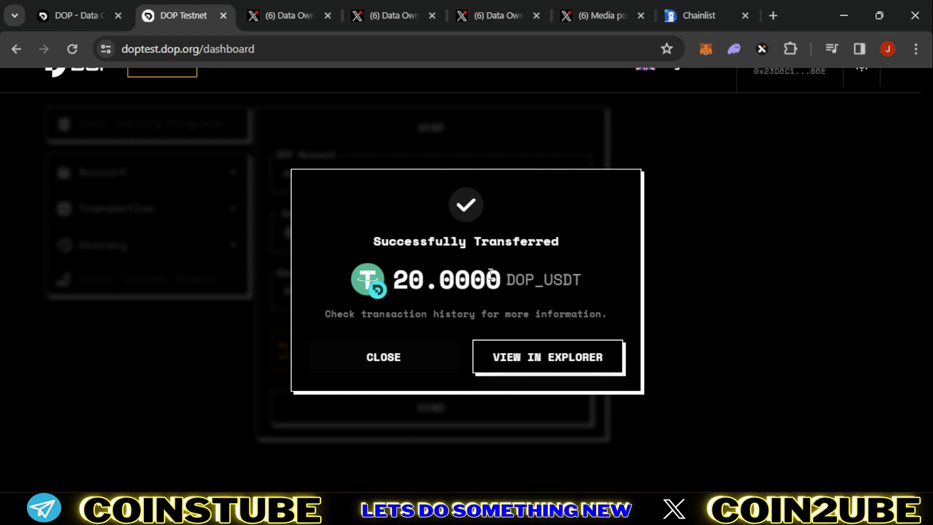
pyautogui.click(402, 364)
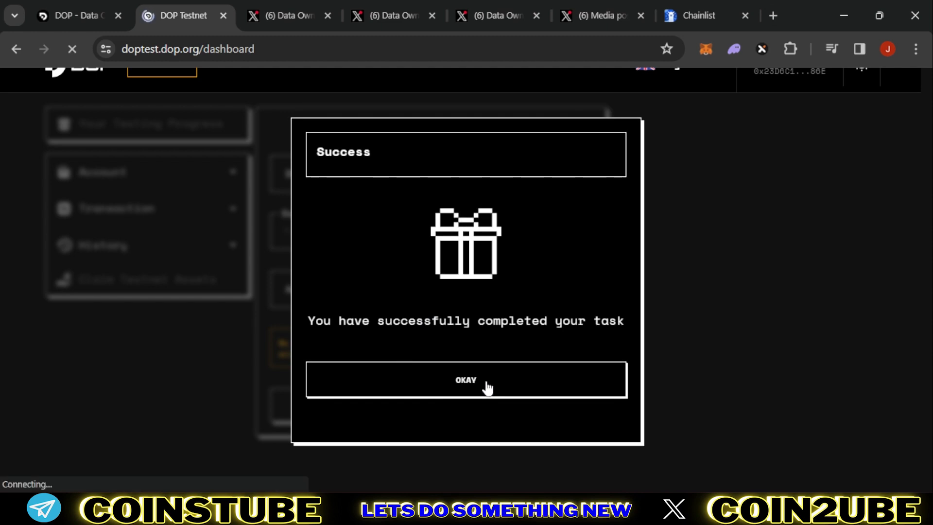
pyautogui.click(488, 388)
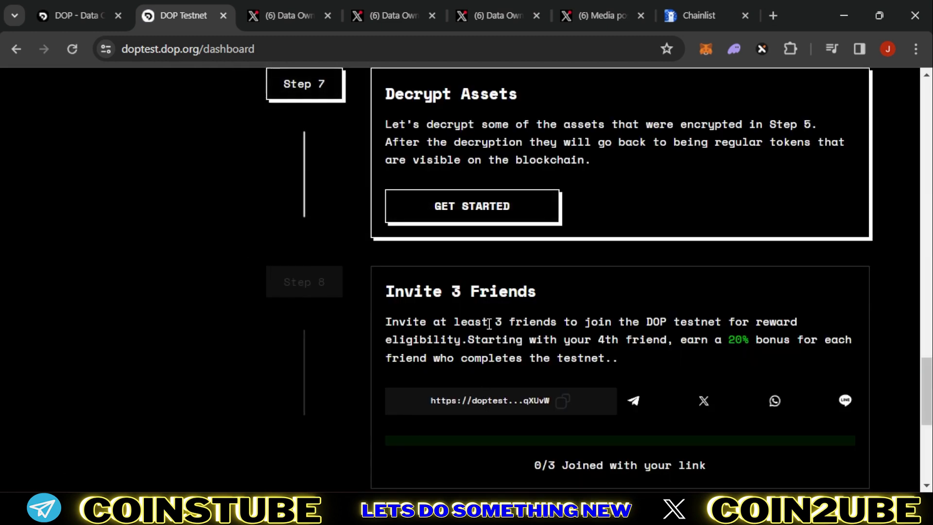
# Step: Start the Decrypt Assets task with DOP_USDT and an amount of 20
pyautogui.scroll(5, 489, 324)
pyautogui.scroll(-3, 489, 322)
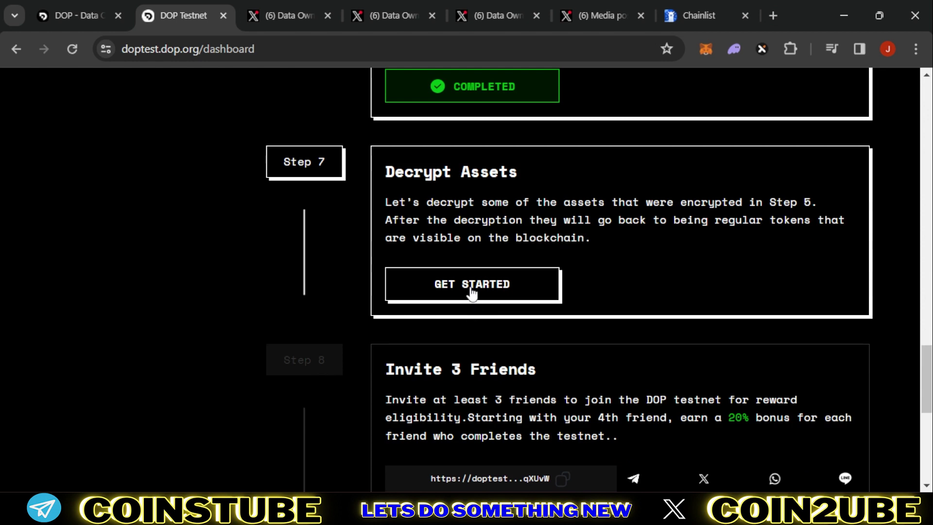
pyautogui.click(467, 288)
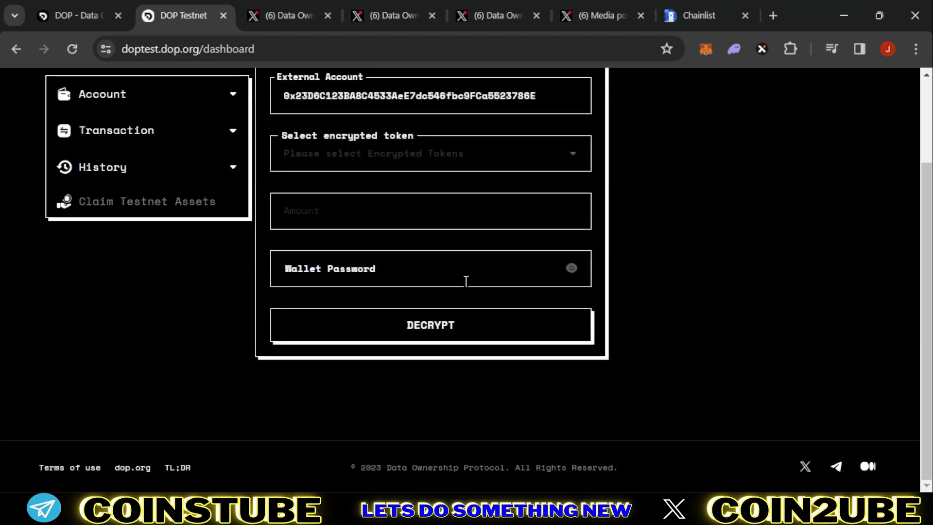
pyautogui.scroll(2, 354, 190)
pyautogui.click(377, 234)
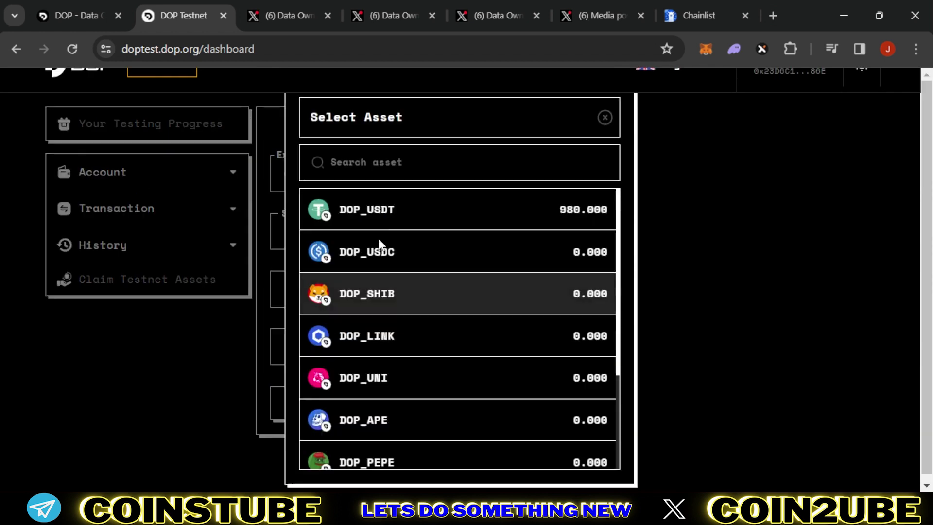
pyautogui.click(365, 207)
pyautogui.click(315, 287)
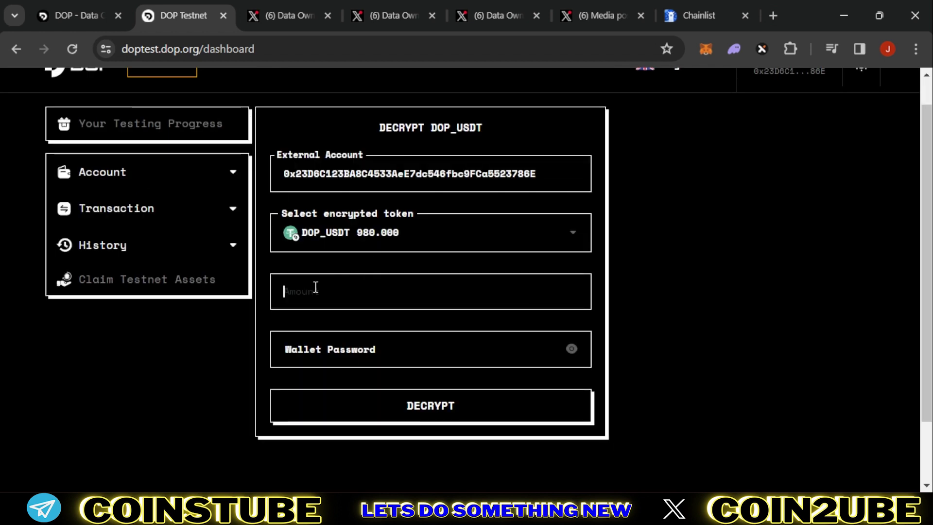
pyautogui.write('20')
# Step: Enter the wallet password, confirm the decryption, approve it in the wallet, and close the success message
pyautogui.click(347, 350)
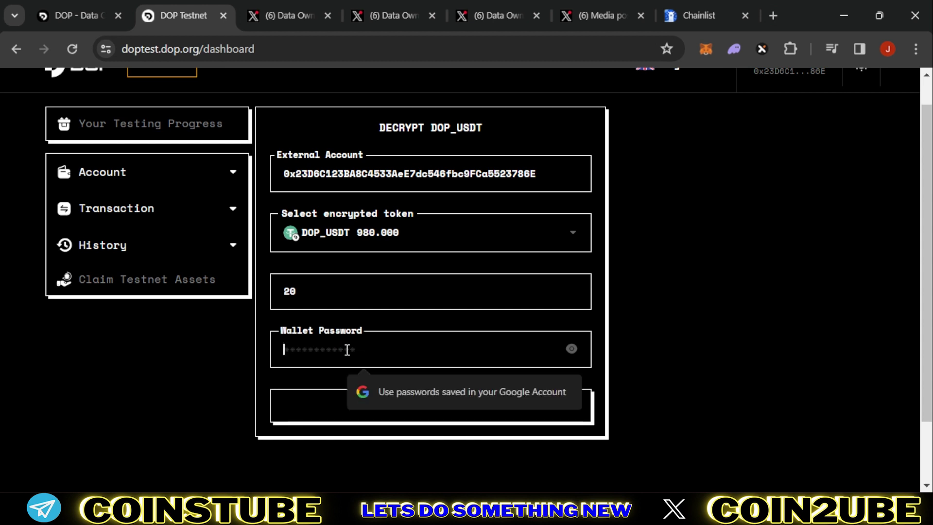
pyautogui.write('•••••')
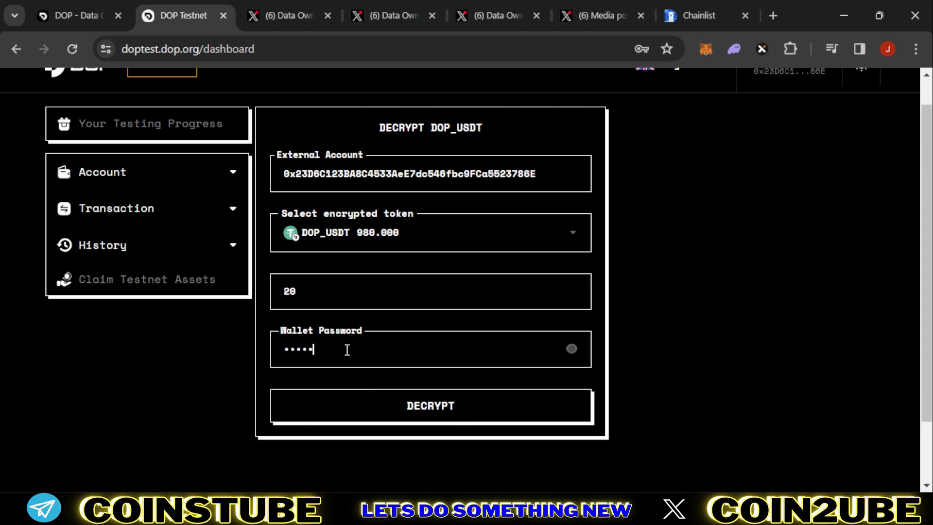
pyautogui.write('••')
pyautogui.click(398, 406)
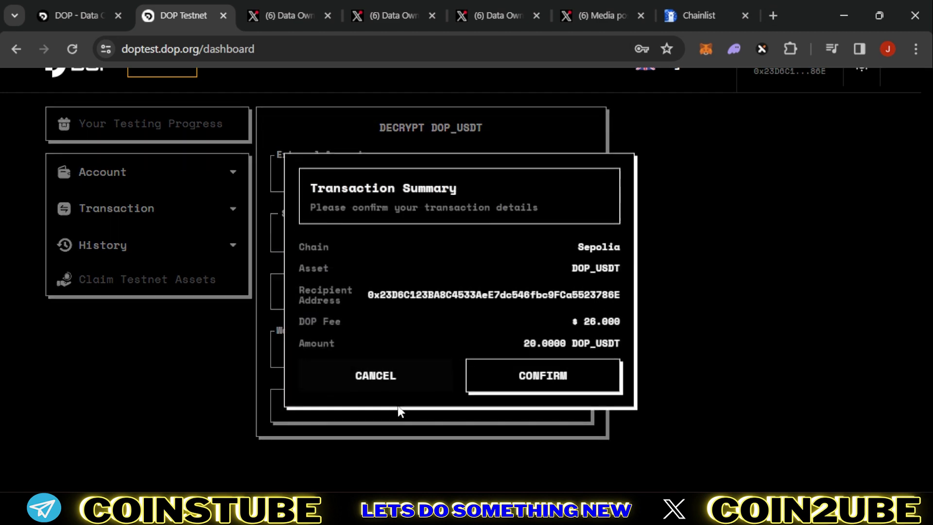
pyautogui.click(557, 377)
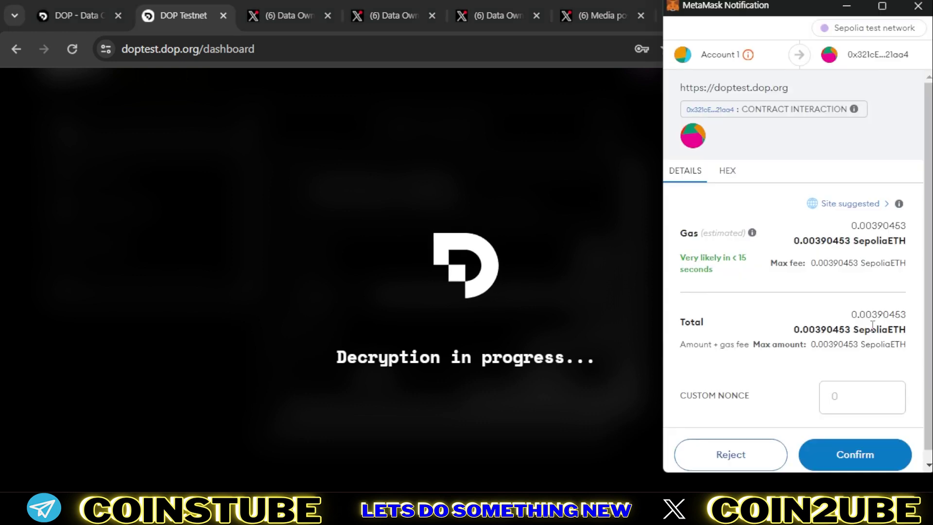
pyautogui.click(875, 460)
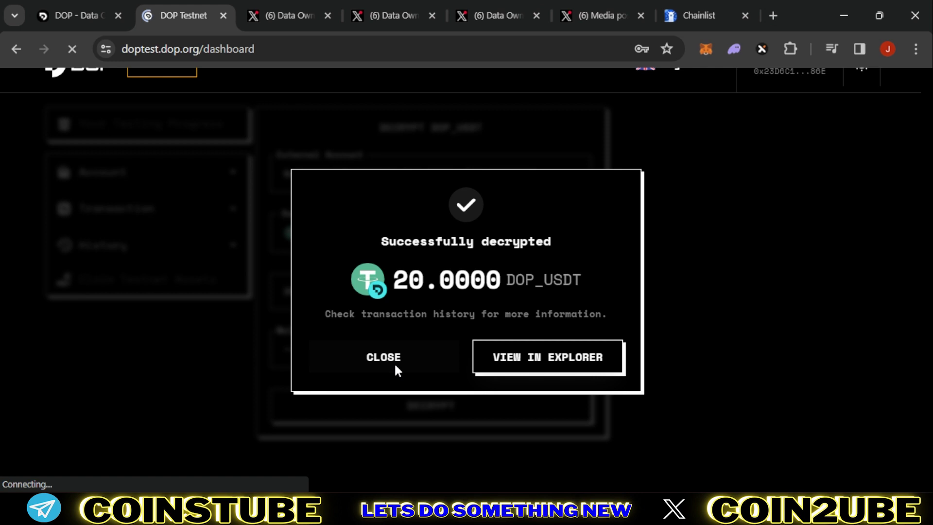
pyautogui.click(395, 359)
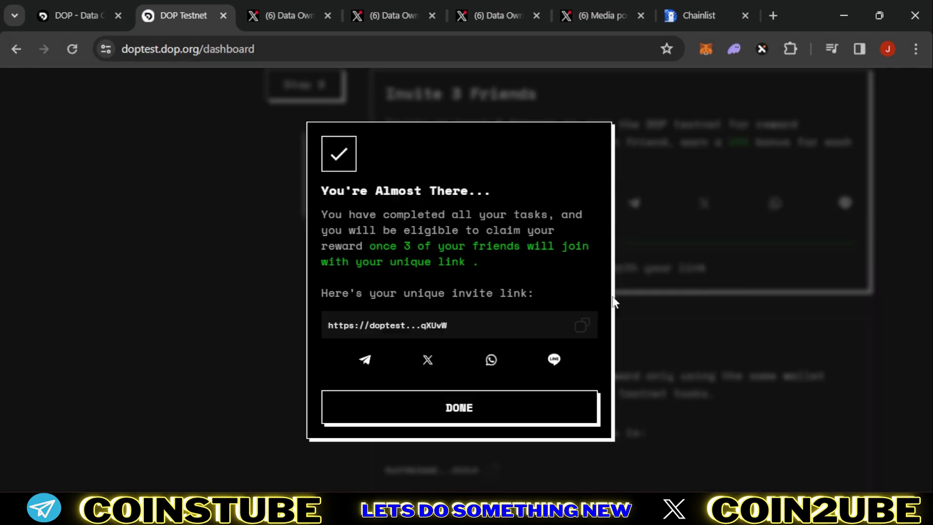